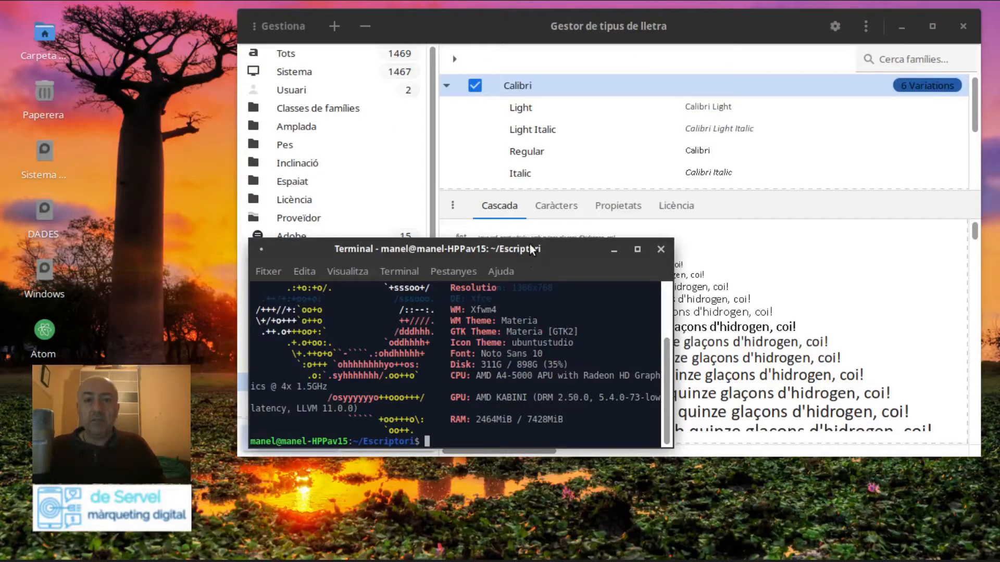
- Review the screenfetch system information in the terminal, then minimize it to bring the font manager fully into view
drag(529, 239, 418, 236)
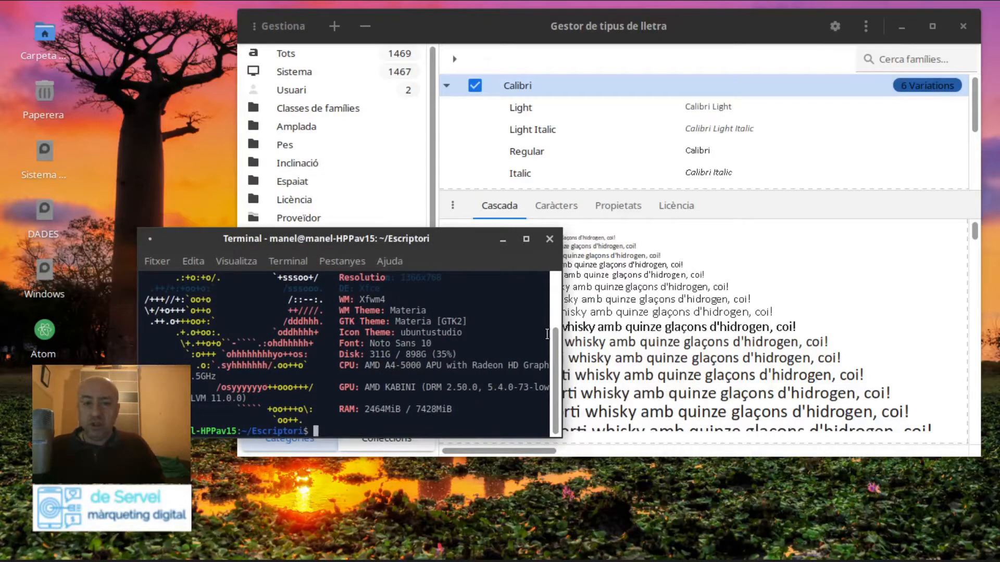
drag(556, 365, 565, 310)
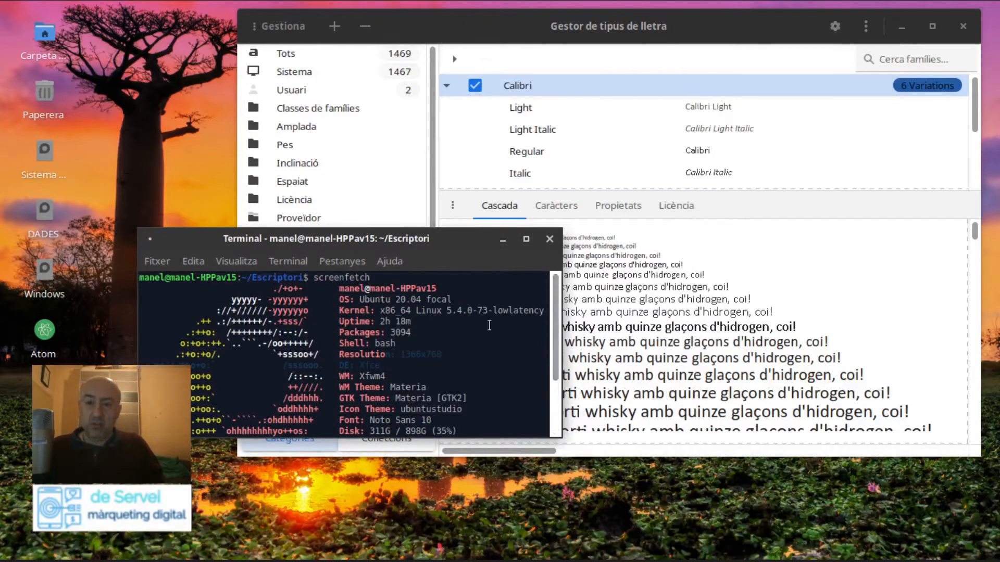
click(503, 241)
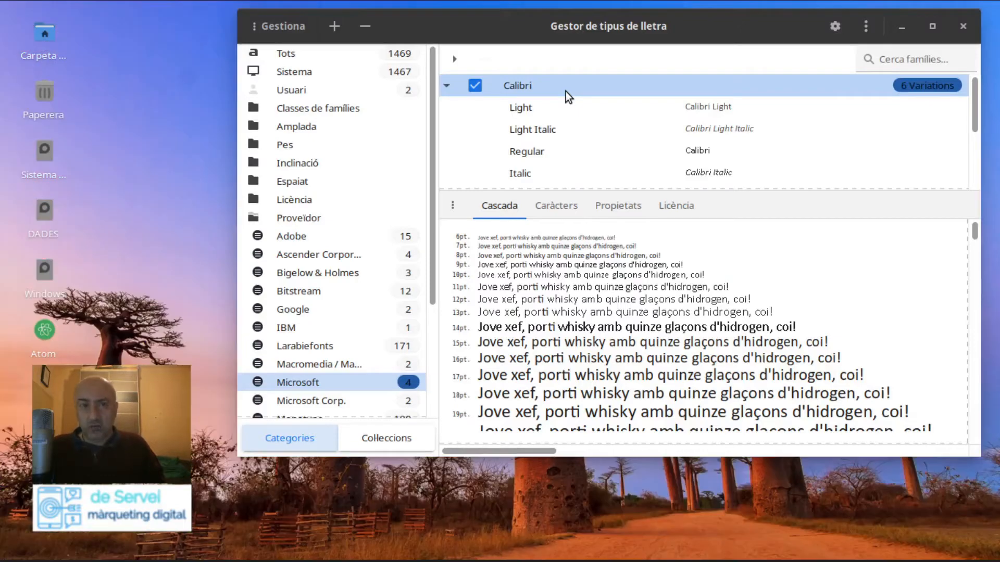
drag(599, 23, 575, 40)
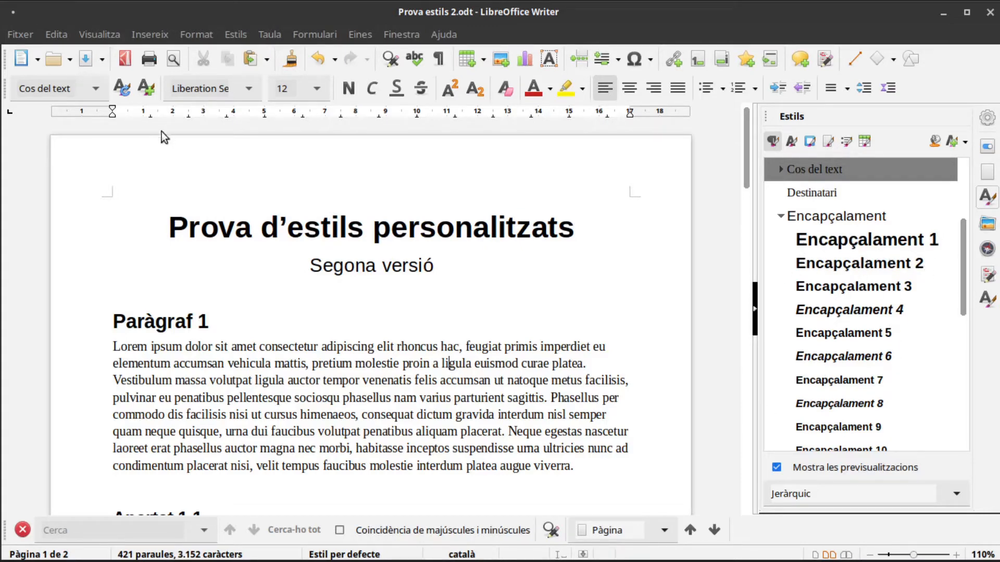
- Examine the paragraph styles available for the document Prova estils 2.odt in LibreOffice Writer
click(96, 91)
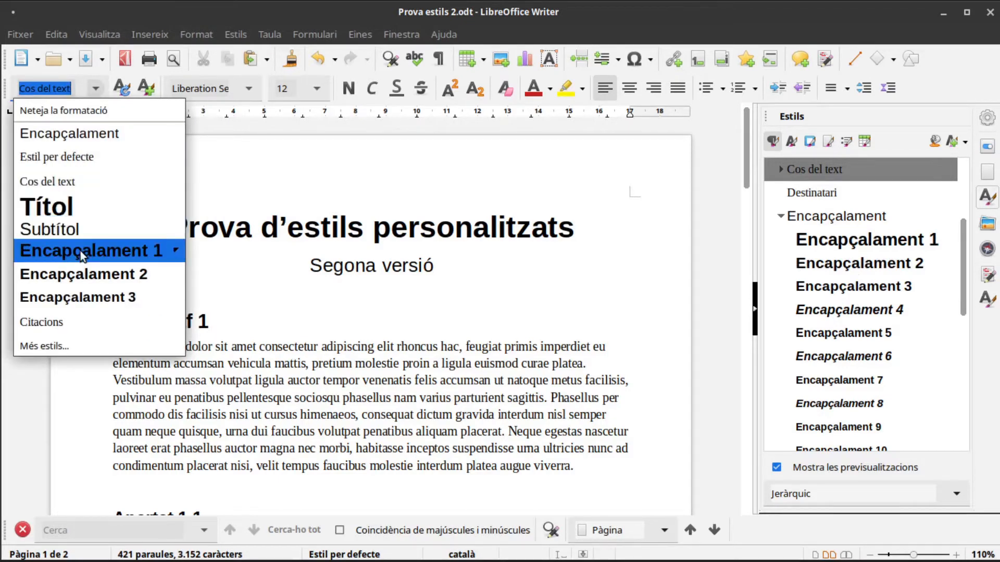
click(349, 291)
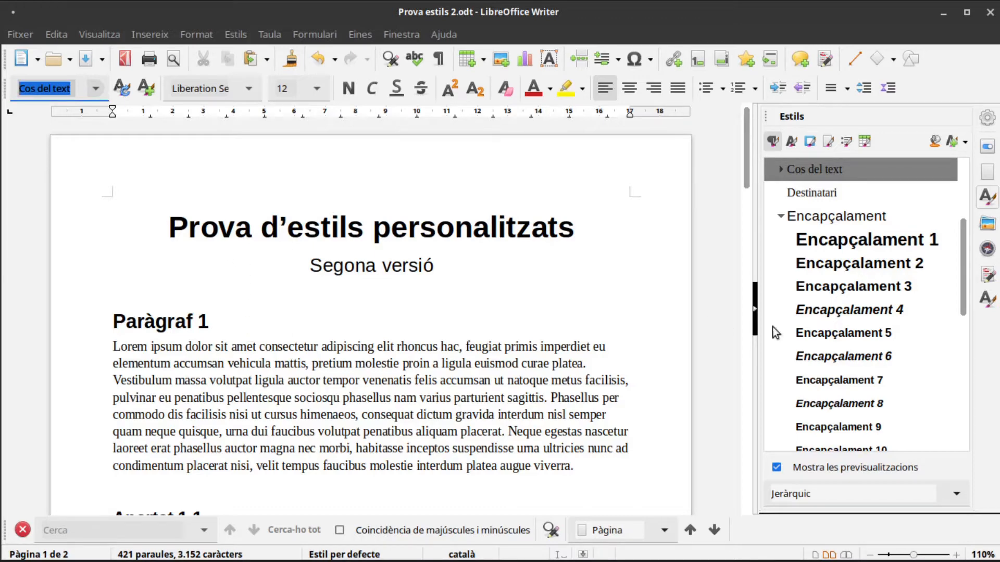
click(92, 91)
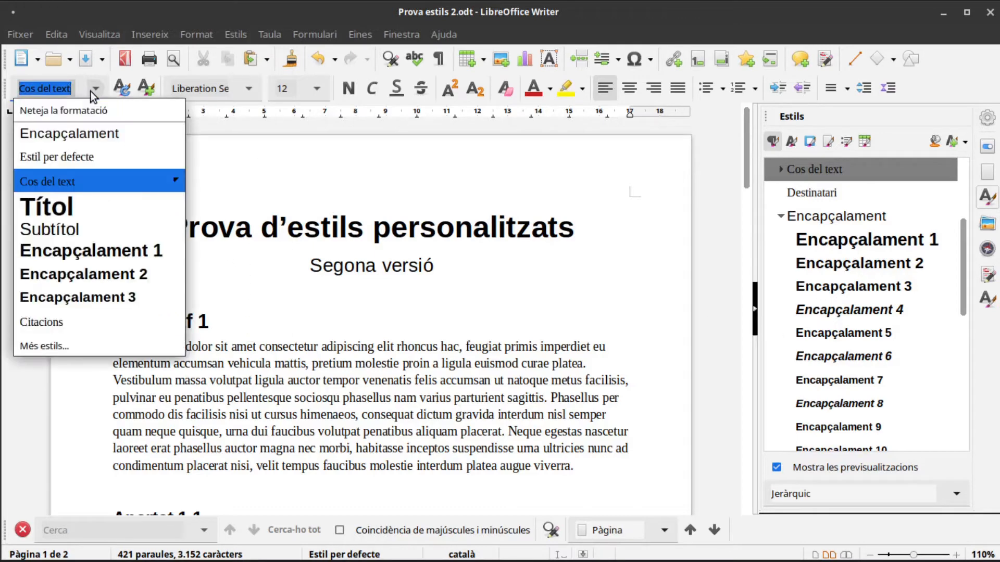
click(90, 91)
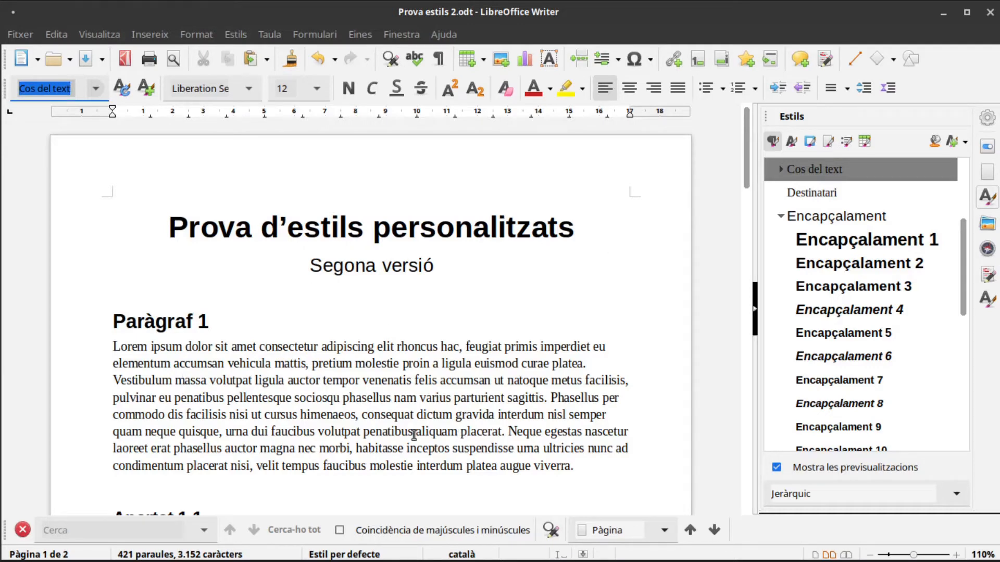
- Select the entire body text paragraph beneath the heading Paràgraf 1
key(ctrl+shift+Down)
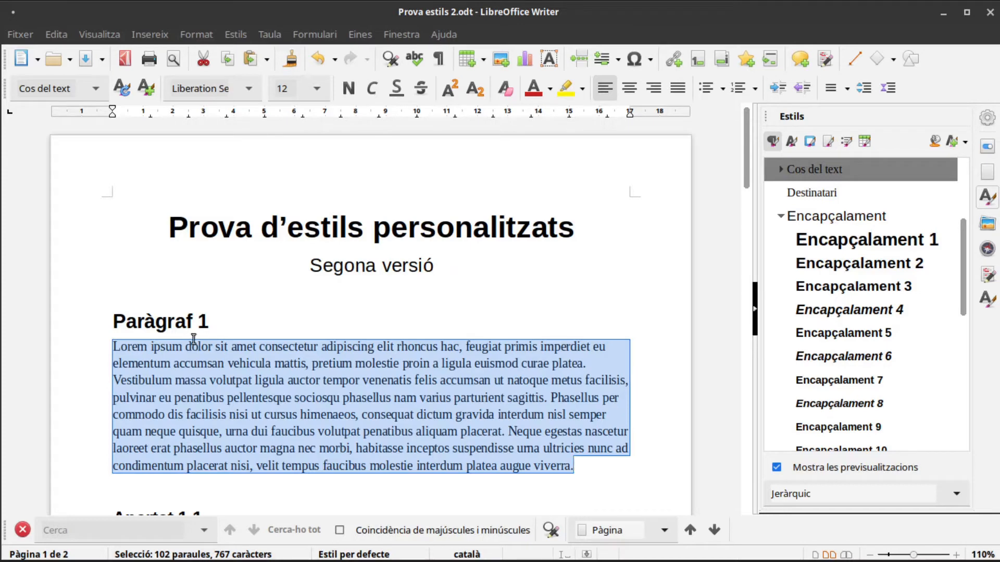
click(116, 349)
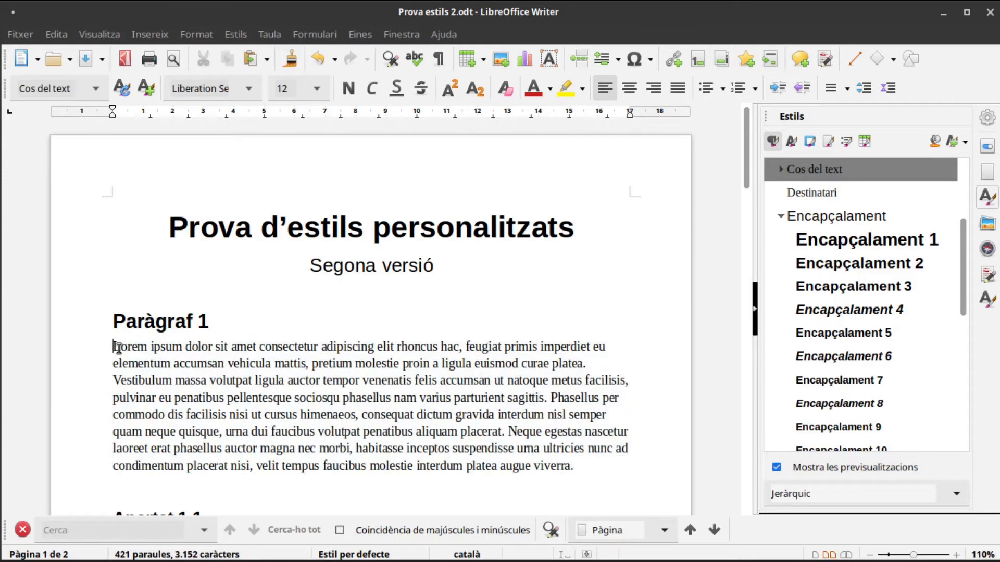
drag(115, 347, 613, 457)
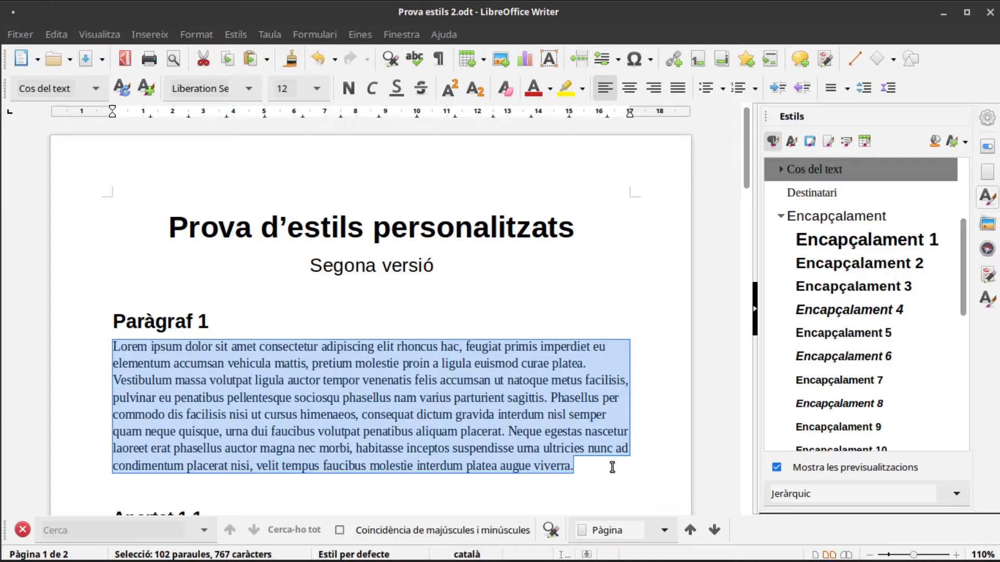
click(601, 468)
drag(113, 348, 584, 468)
click(237, 37)
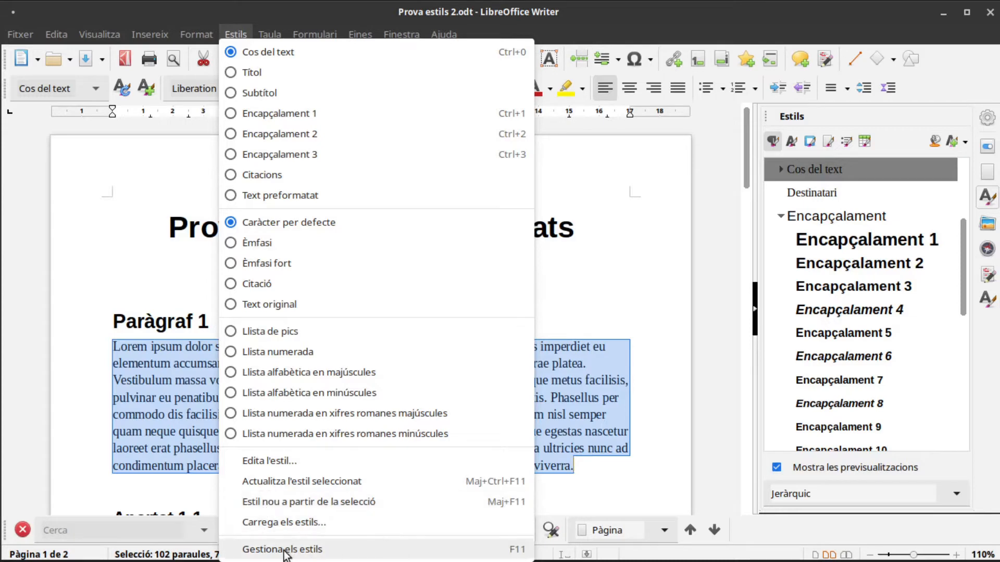
click(147, 347)
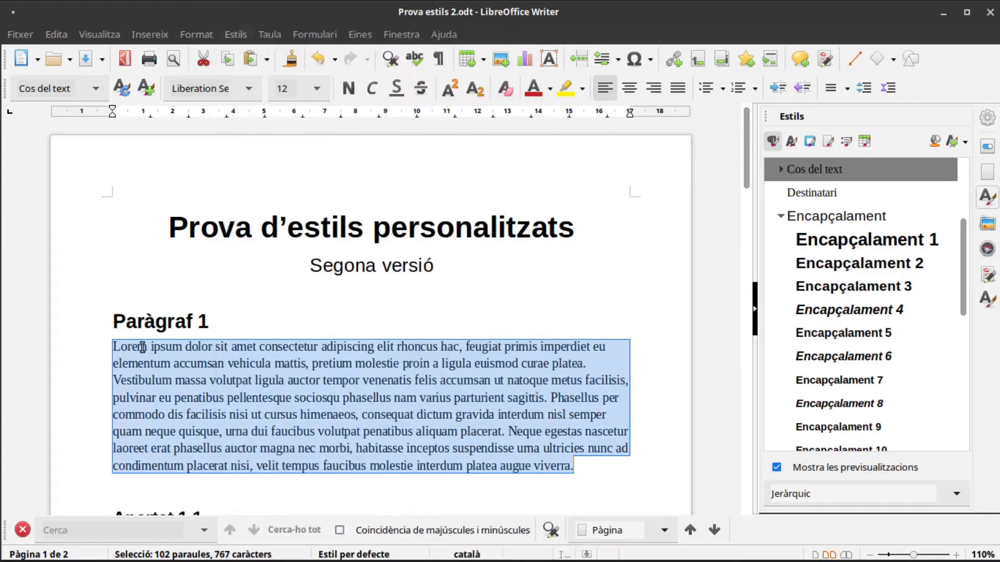
mouse_move(121, 351)
mouse_down()
mouse_move(413, 364)
mouse_move(630, 443)
mouse_move(621, 470)
mouse_move(240, 348)
mouse_move(114, 347)
mouse_up()
click(622, 471)
- Create a new paragraph style derived from Cos del text and name it Calibri_Text
right_click(844, 172)
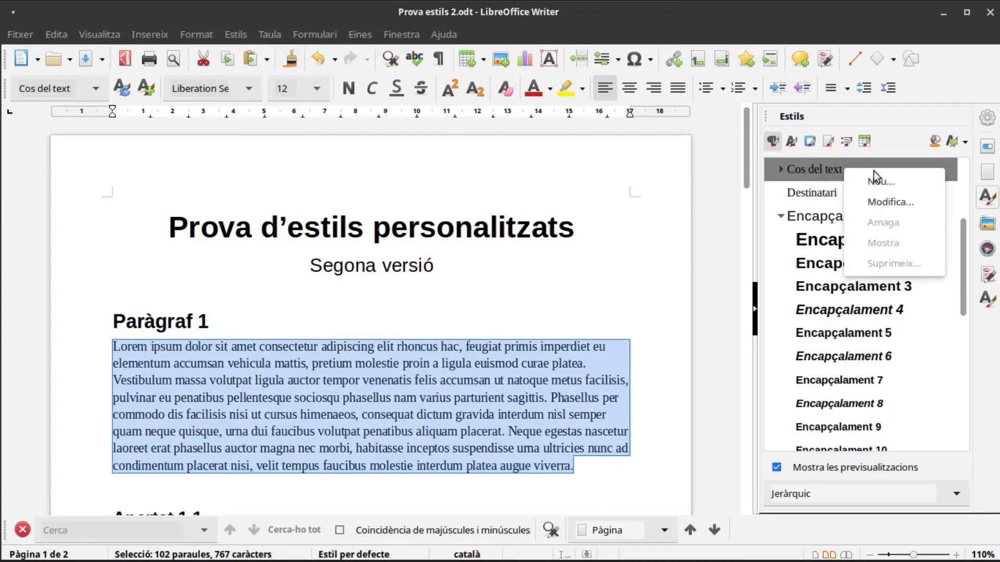
click(879, 182)
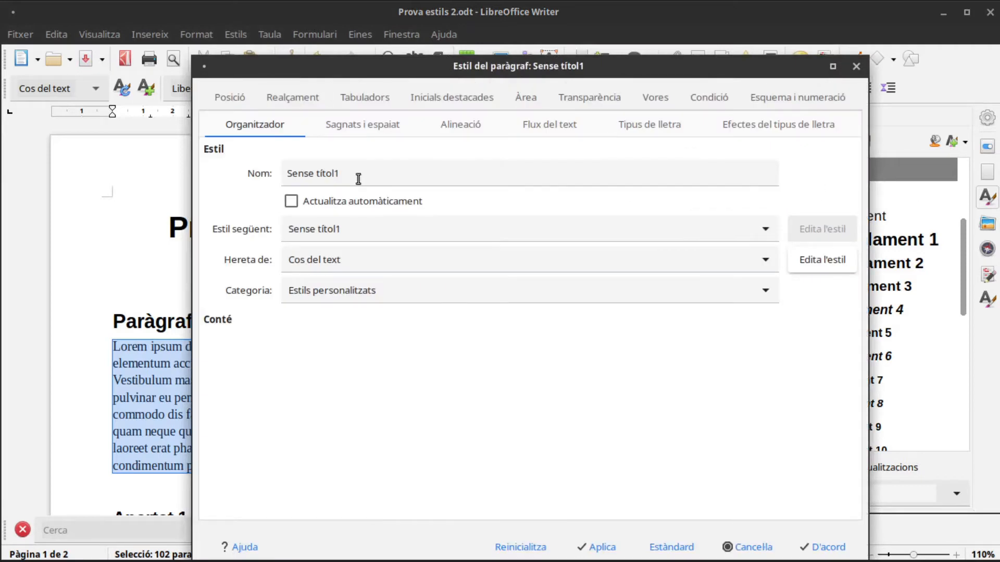
drag(371, 177, 278, 174)
text(Cos det)
key(BackSpace)
text(detex)
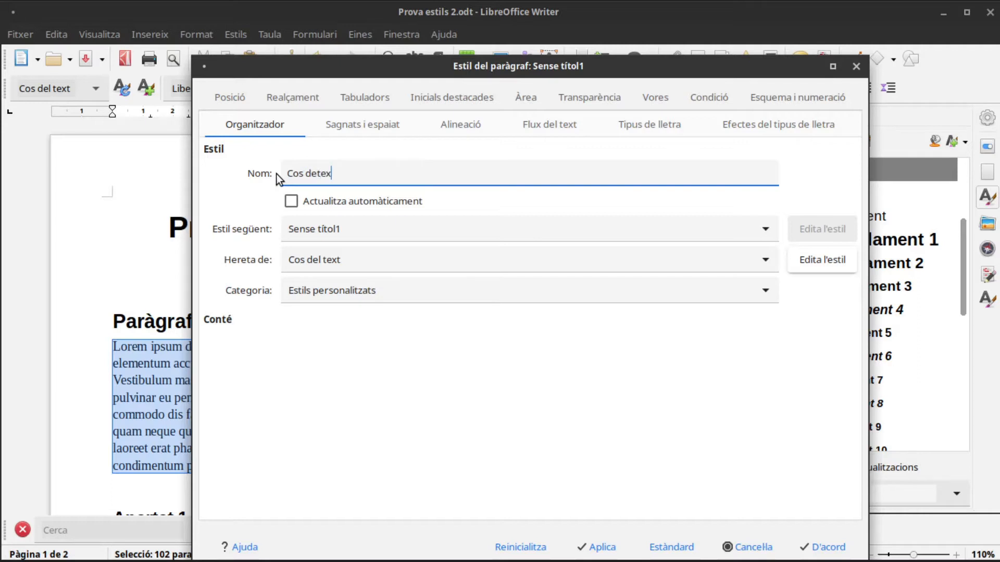
text(t Co)
key(BackSpace)
key(BackSpace)
key(BackSpace)
key(BackSpace)
key(BackSpace)
key(BackSpace)
key(BackSpace)
key(BackSpace)
key(BackSpace)
text(alibri_Text)
- Set Calibri_Text as the next style of the new paragraph style
click(409, 231)
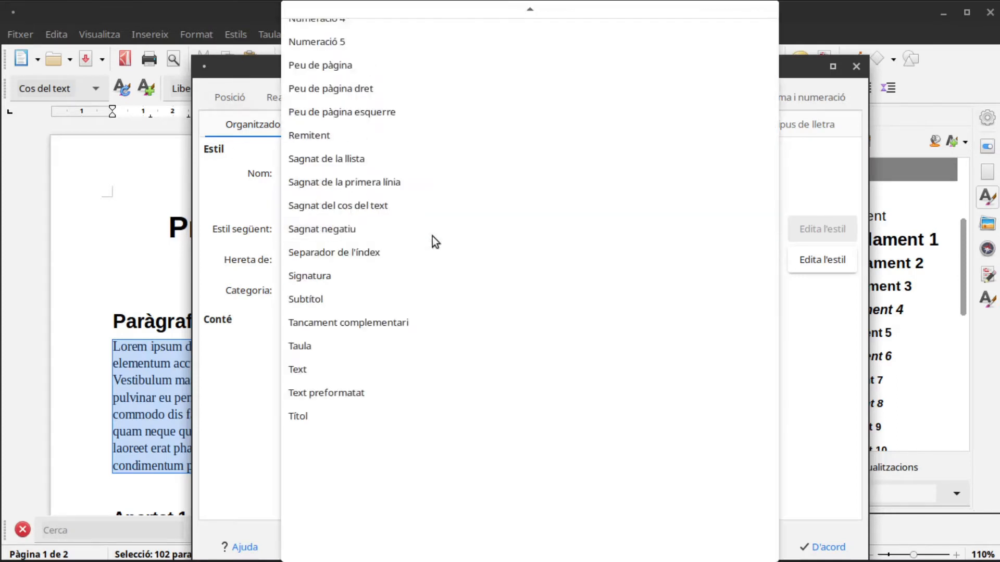
scroll(324, 58, up, 10)
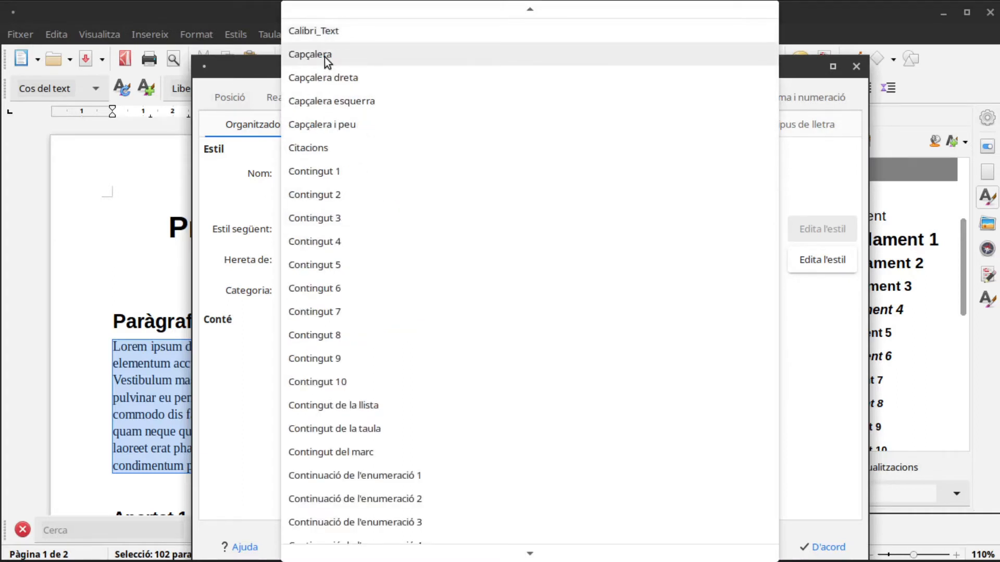
click(333, 37)
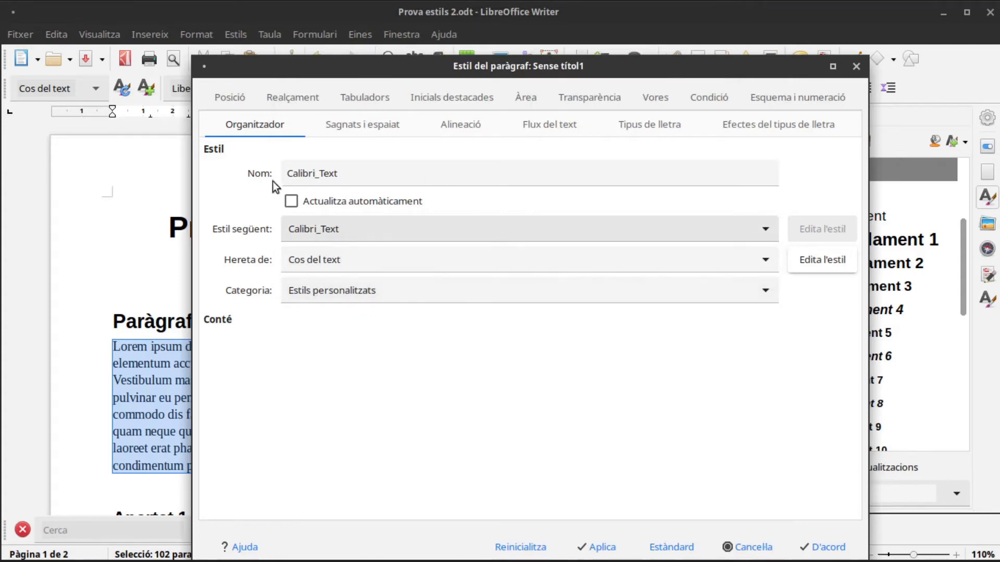
- Set the new style's first-line indent to 0,80 cm
click(344, 127)
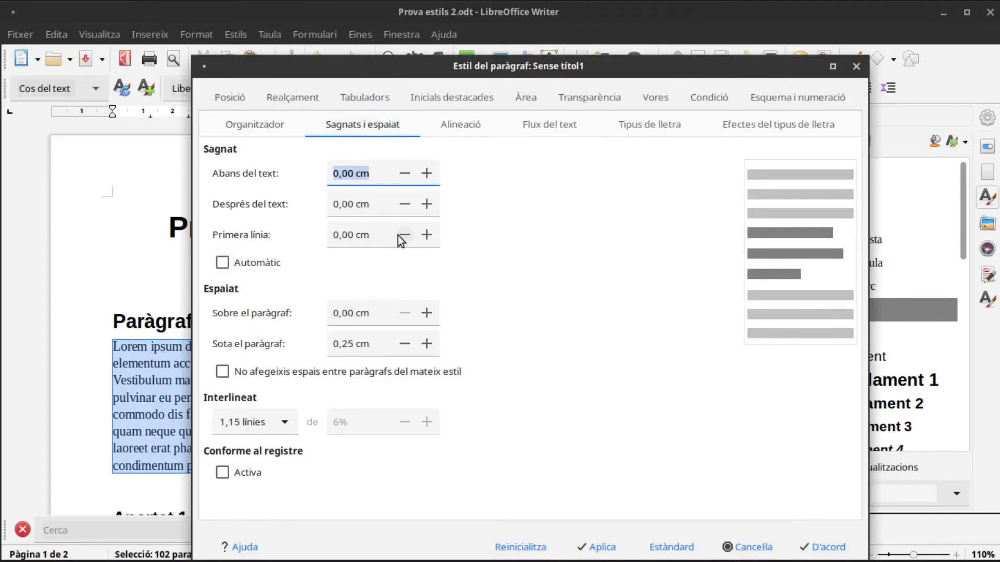
click(426, 235)
click(427, 235)
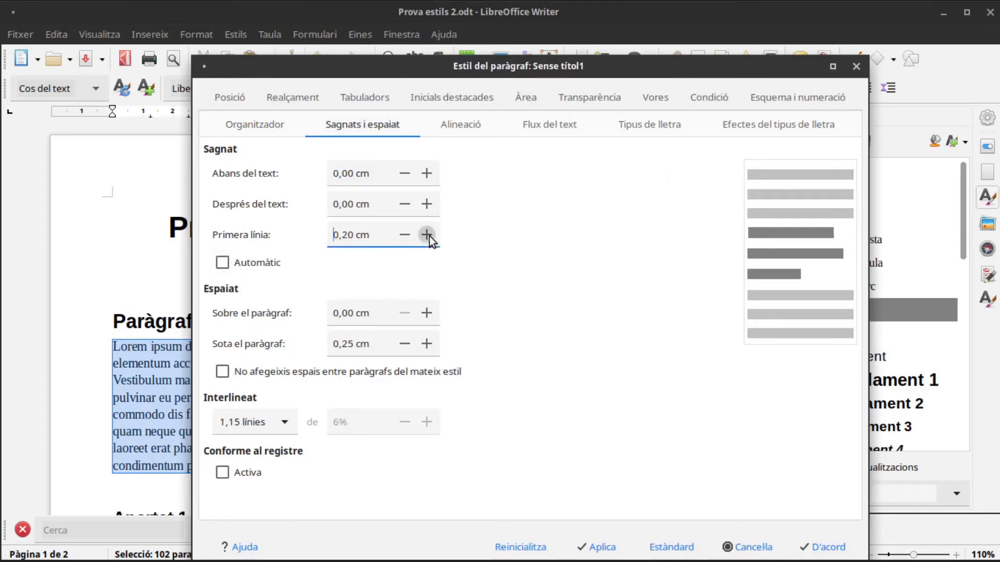
click(427, 235)
click(426, 235)
click(427, 235)
click(427, 235)
click(427, 235)
click(427, 235)
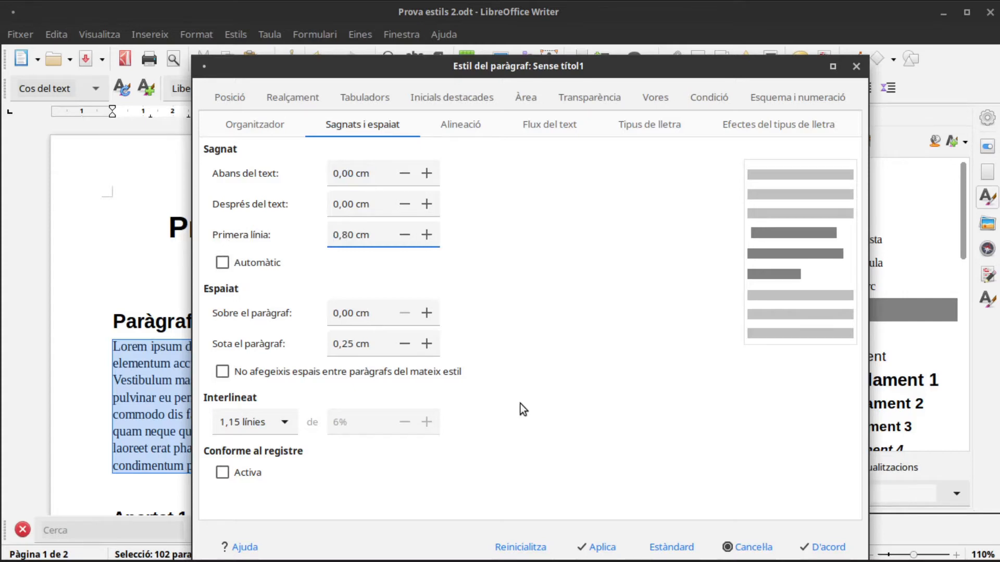
- Set the new style's spacing to 0,20 cm above the paragraph and 0,25 cm below it
click(404, 344)
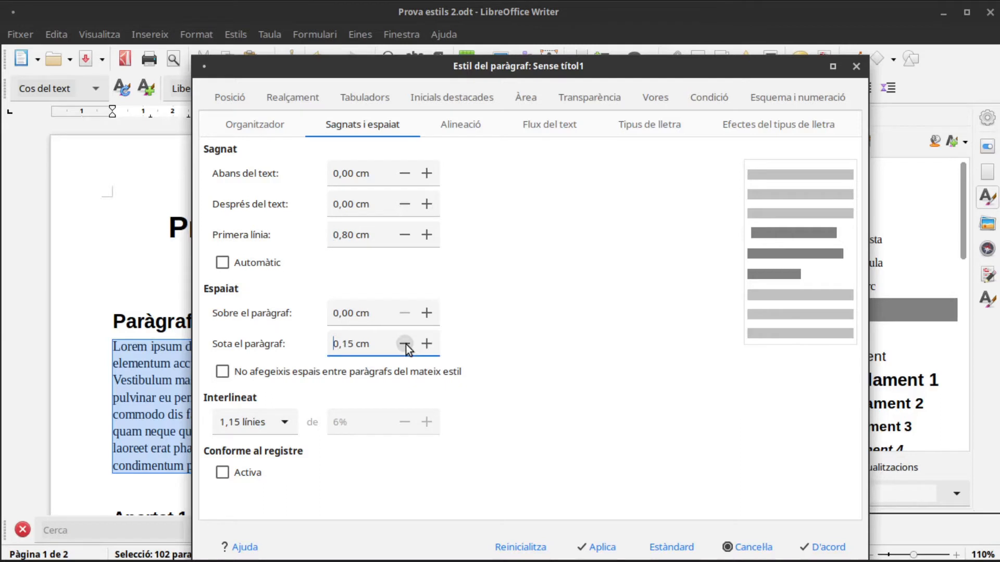
double_click(427, 344)
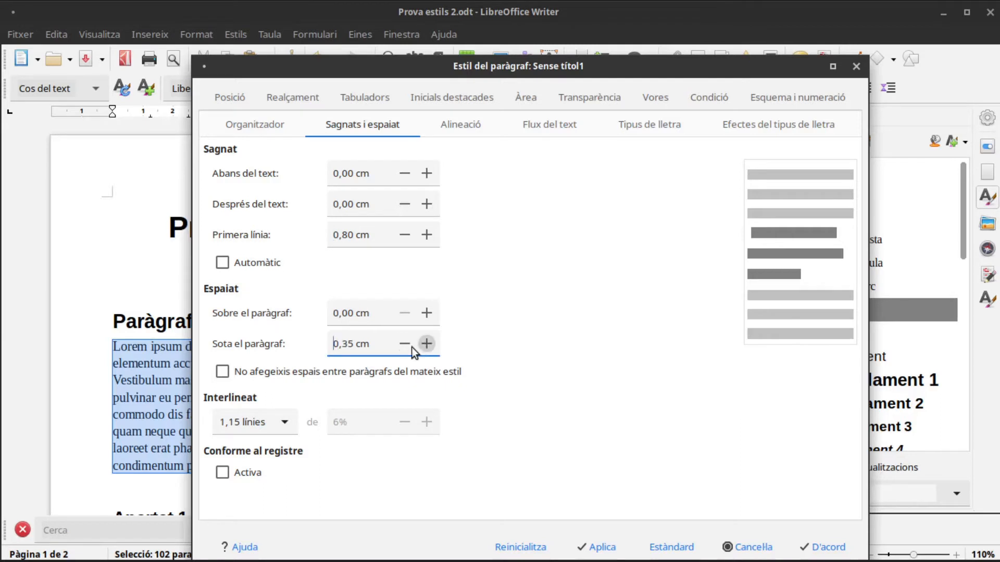
click(411, 346)
click(411, 346)
click(420, 346)
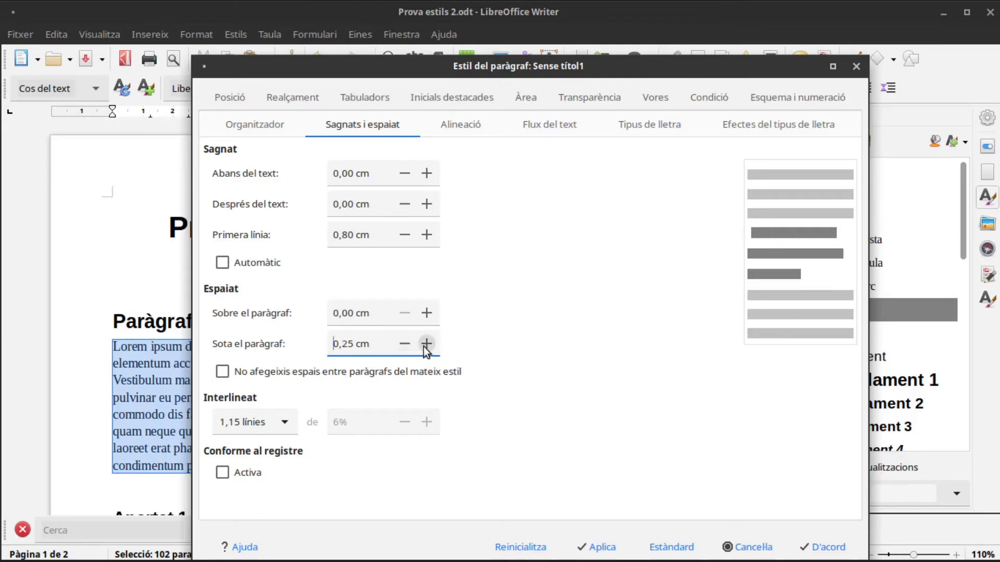
click(426, 314)
click(425, 315)
click(426, 315)
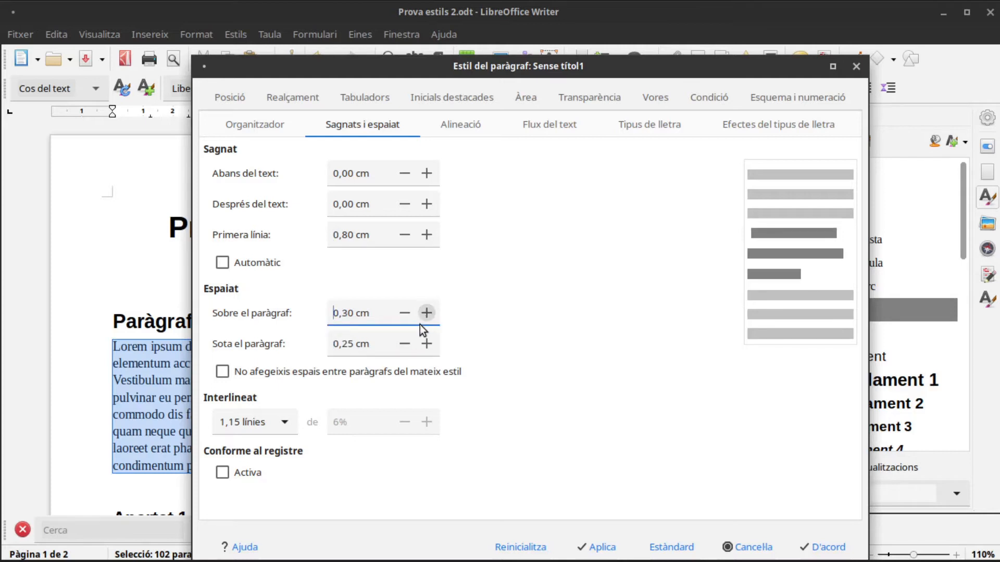
click(402, 348)
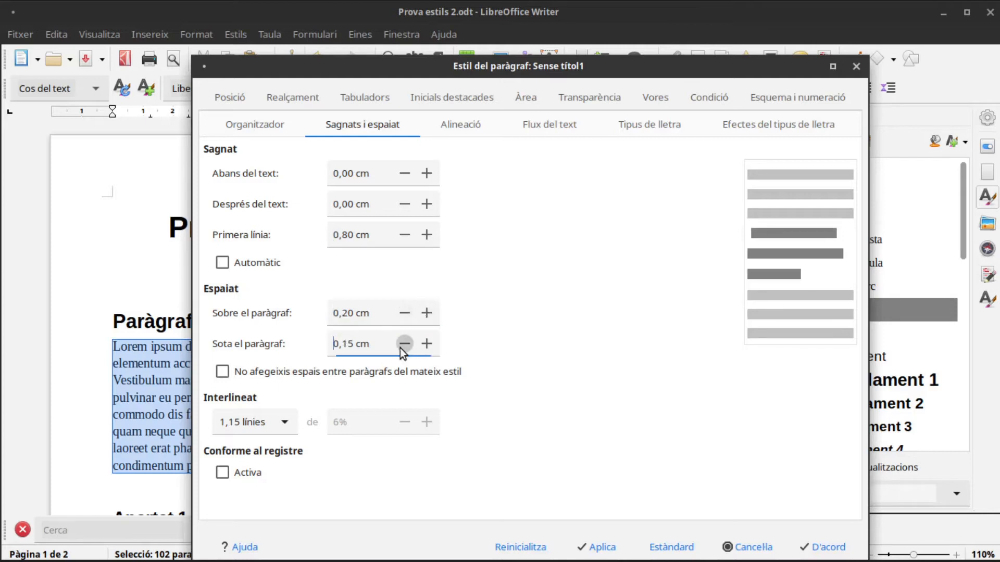
click(426, 343)
- Set the new style's font to Times New Roman with the Normal typeface and accept the style definition
click(630, 132)
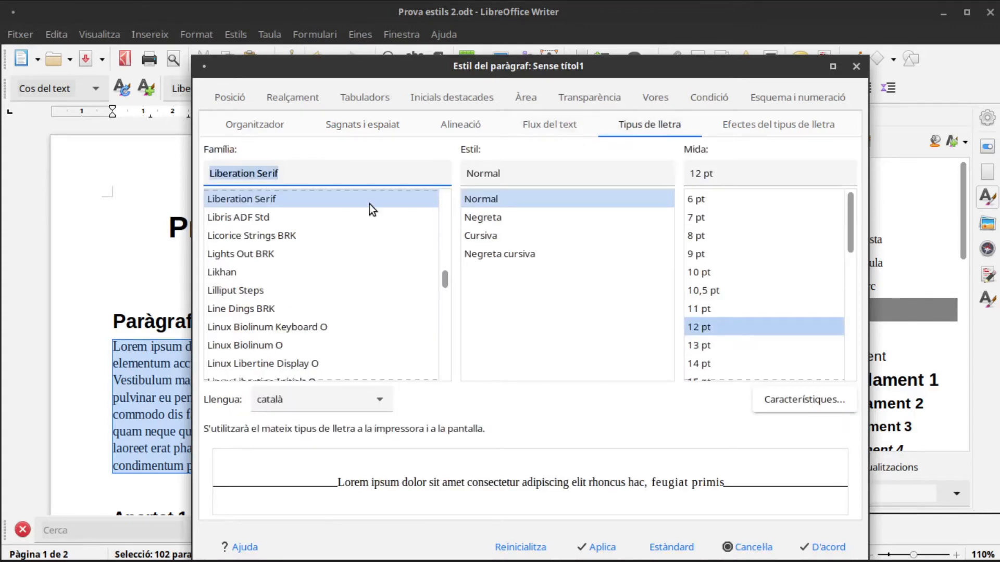
drag(314, 175, 183, 168)
text(Times New Roman)
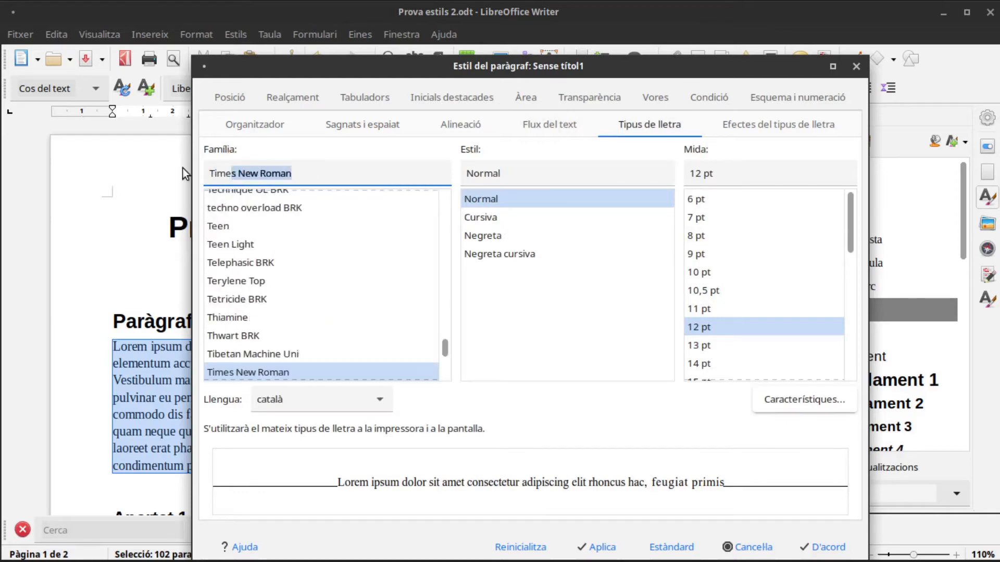
click(328, 174)
click(541, 199)
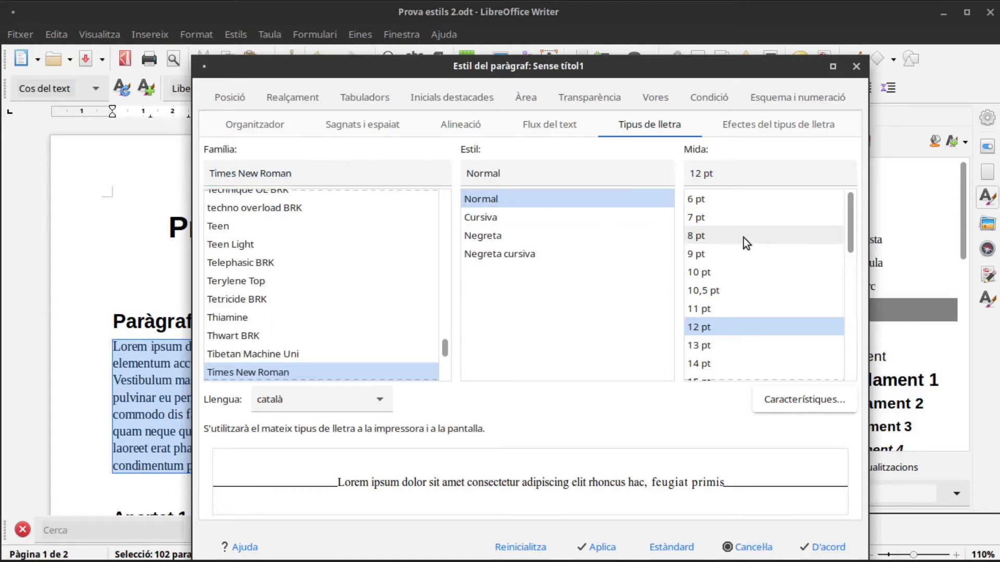
click(820, 546)
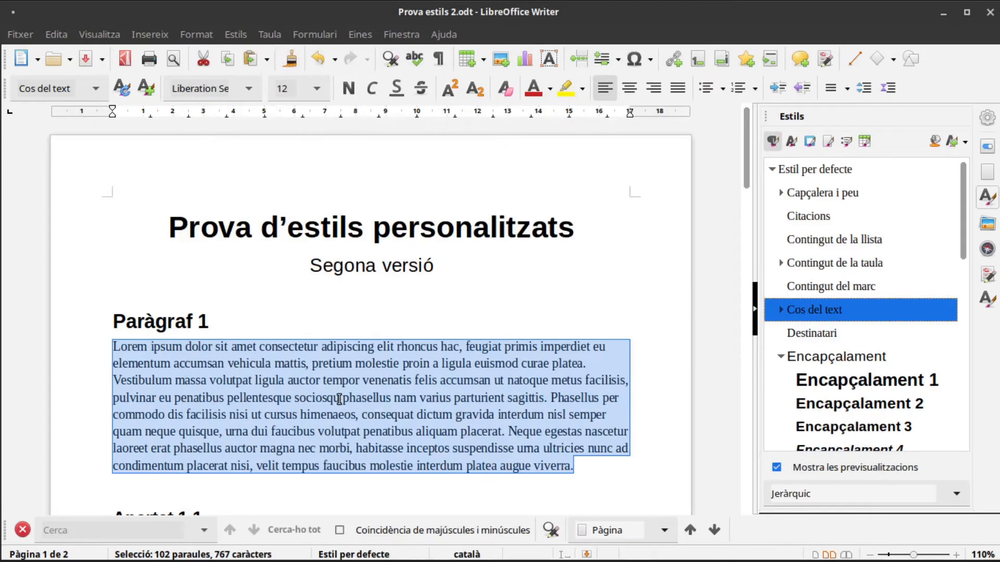
- Apply the Calibri_Text style, found under Cos del text, to the selected paragraph
click(781, 311)
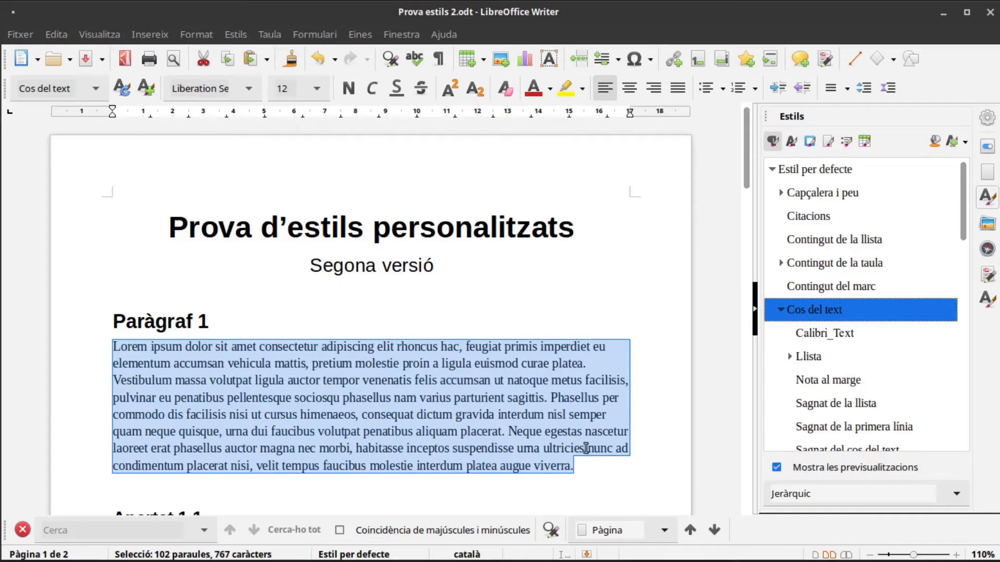
click(97, 88)
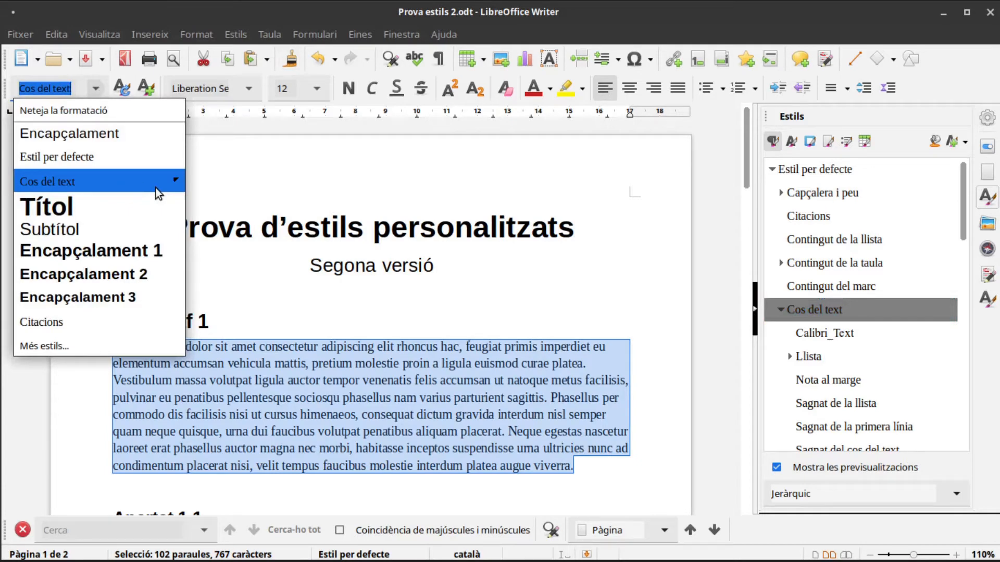
key(Escape)
click(818, 329)
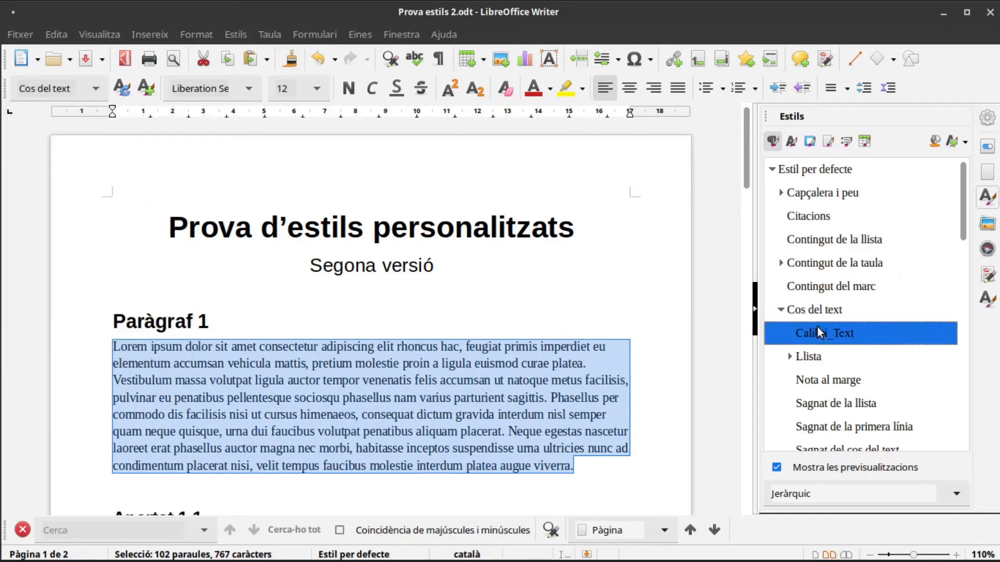
double_click(851, 335)
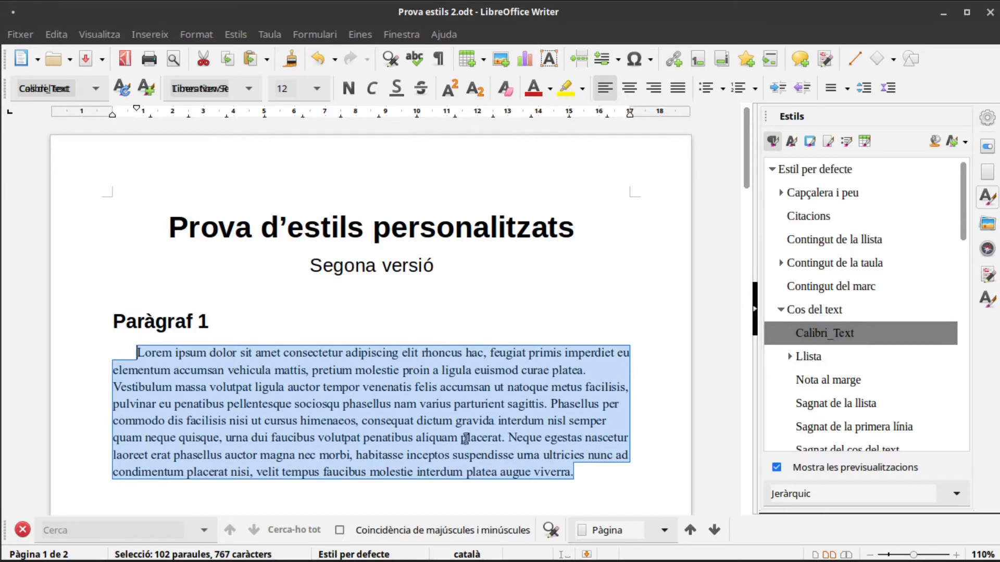
- Zoom the document to 120% and select the body paragraph under Aparatat 1.2
click(530, 443)
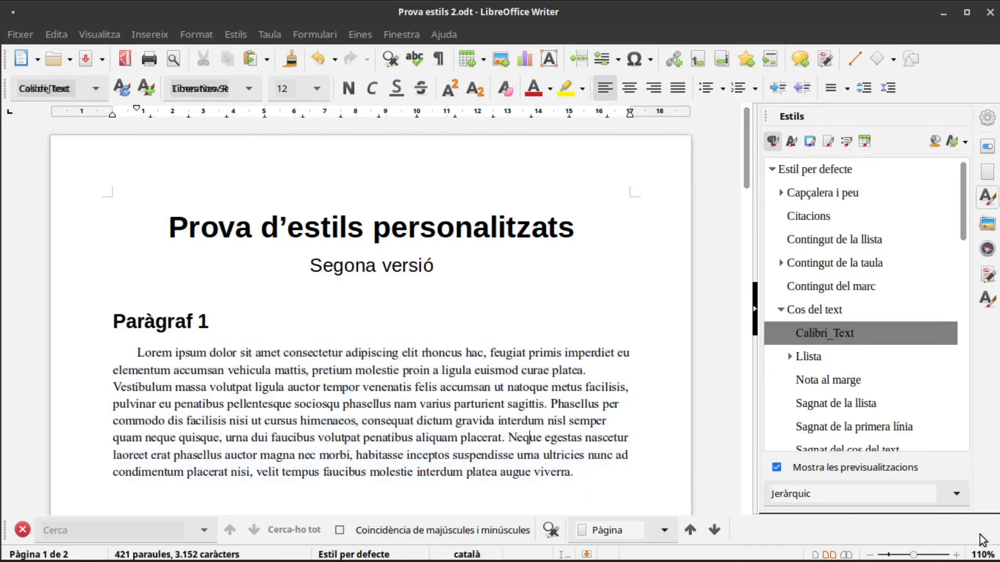
click(956, 555)
key(Page_Down)
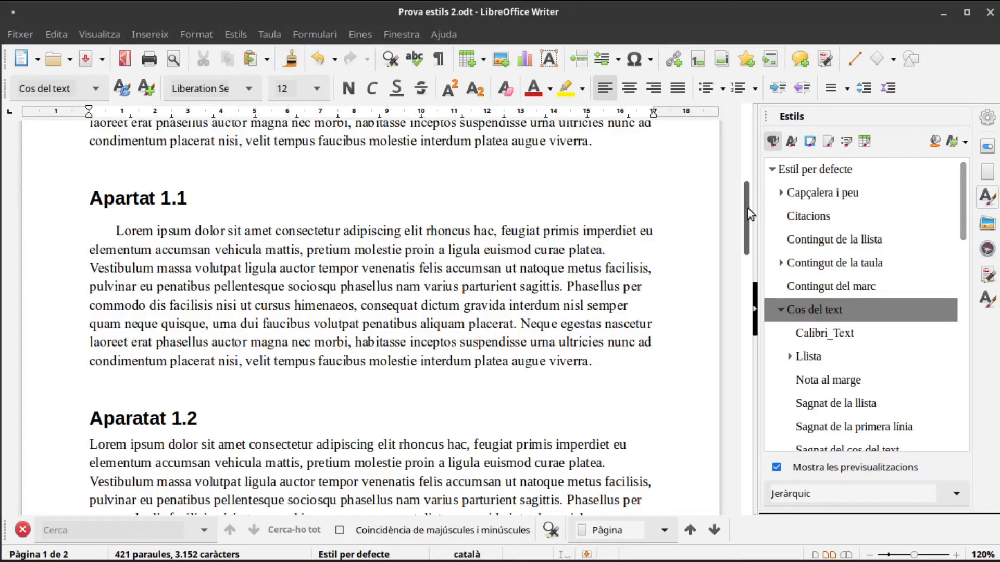
scroll(745, 233, down, 1)
scroll(745, 230, down, 5)
click(89, 210)
shift+click(646, 331)
triple_click(645, 331)
drag(646, 331, 179, 221)
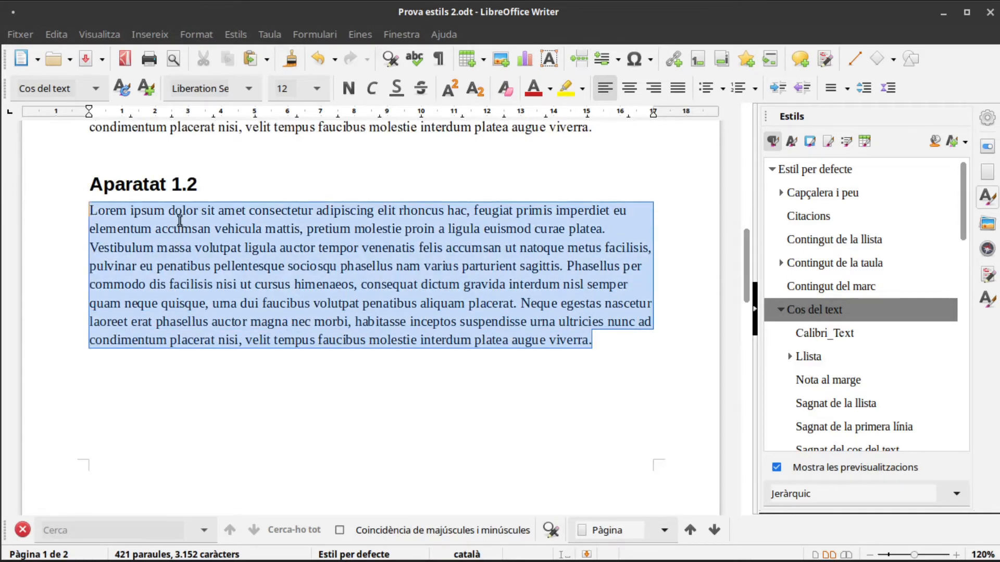
- Examine the available fonts and the paragraph's alignment, indent and spacing, drop cap, border and area settings without changing anything
click(245, 88)
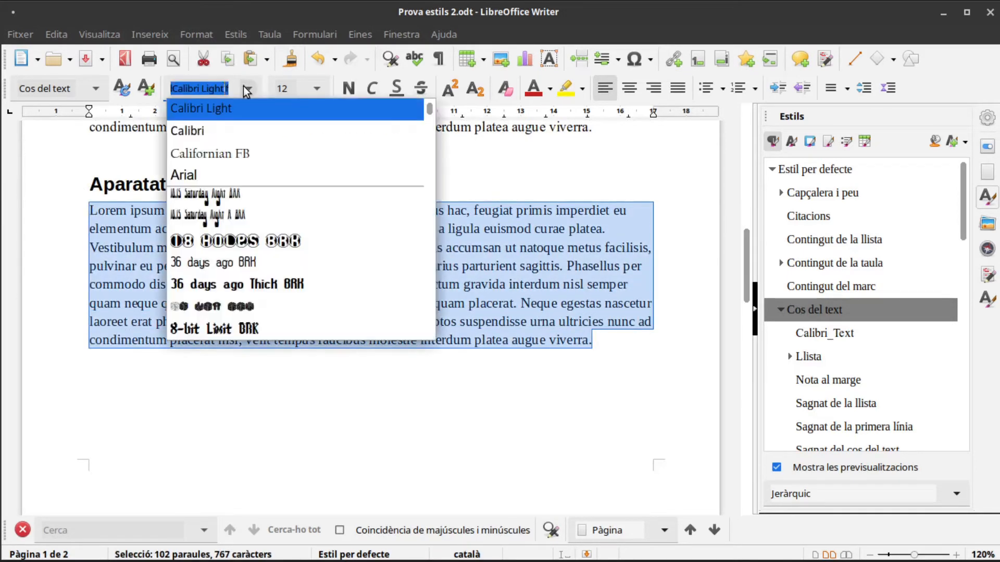
click(247, 17)
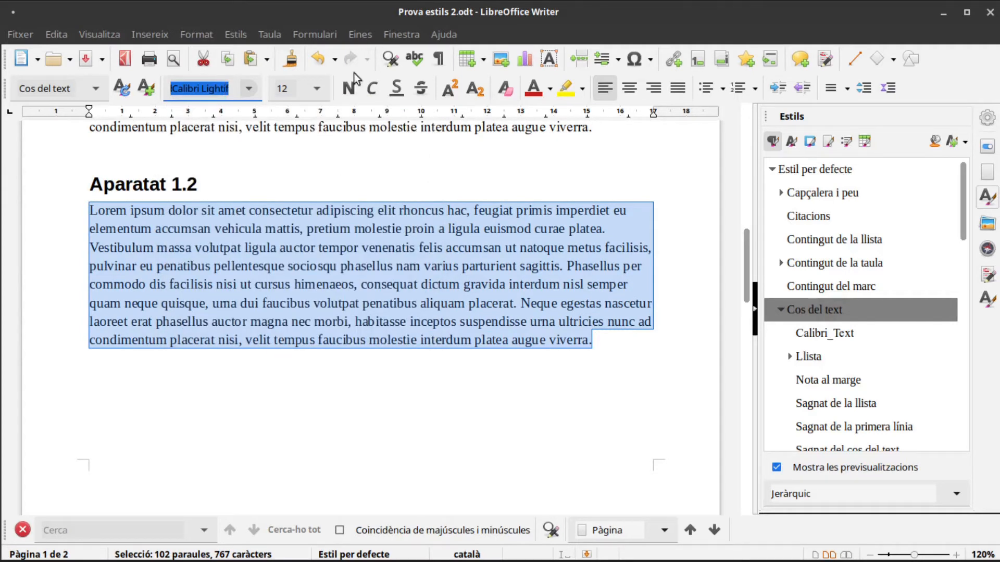
click(192, 35)
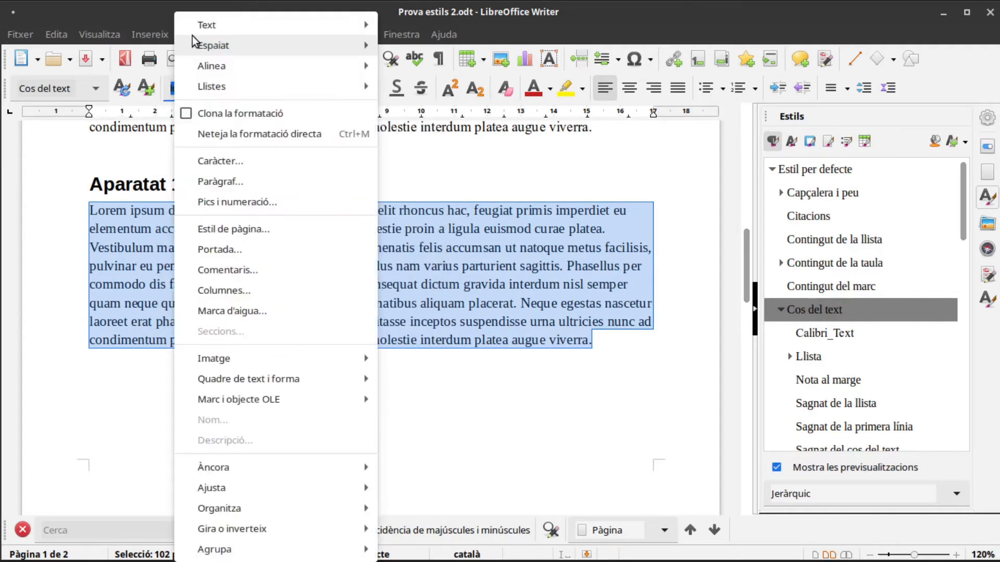
click(214, 182)
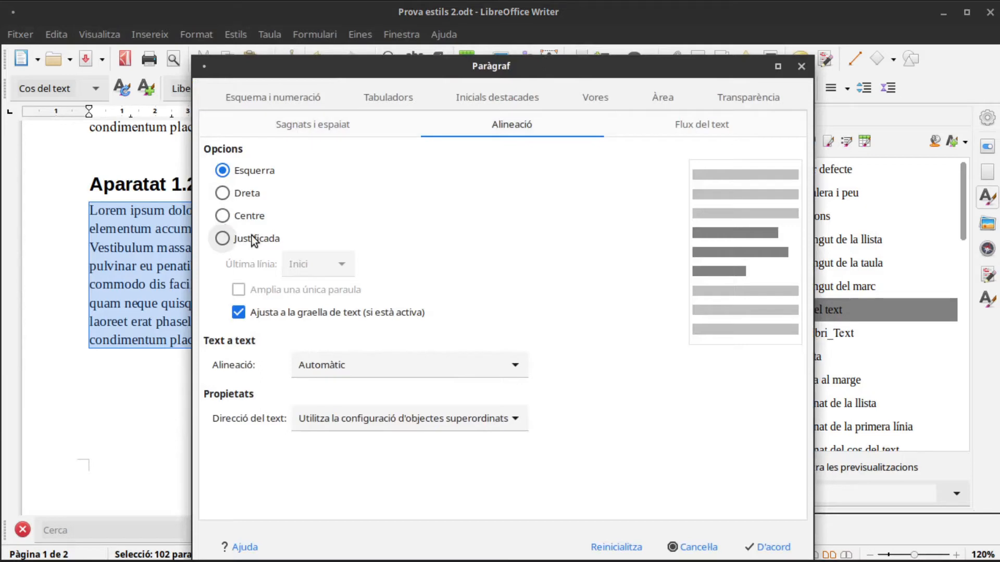
click(326, 132)
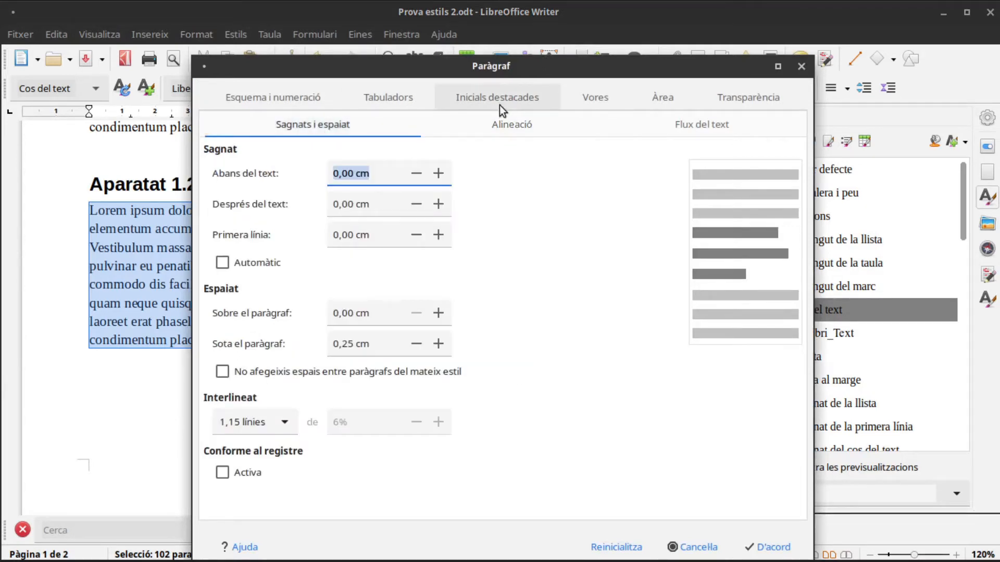
click(540, 104)
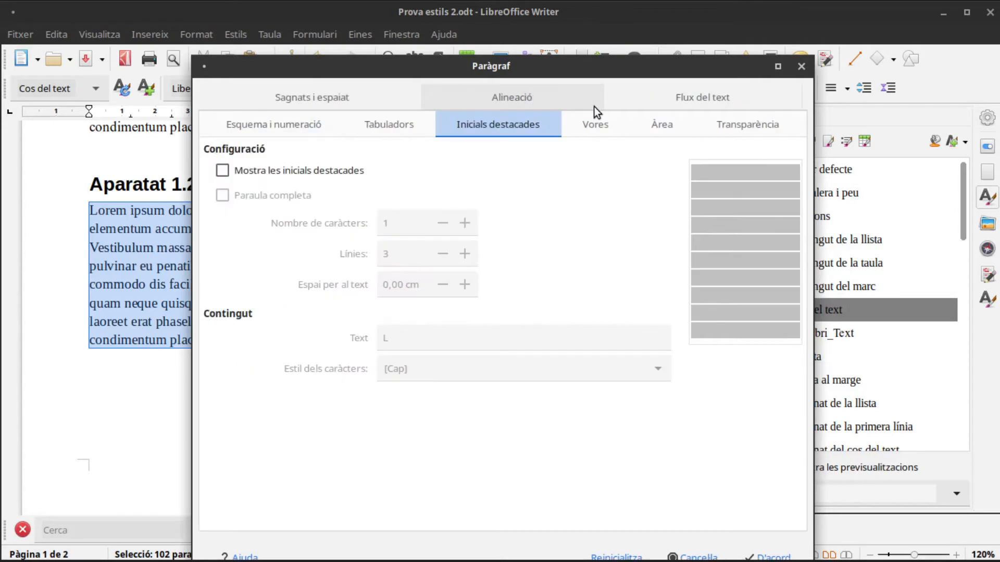
click(596, 124)
click(669, 125)
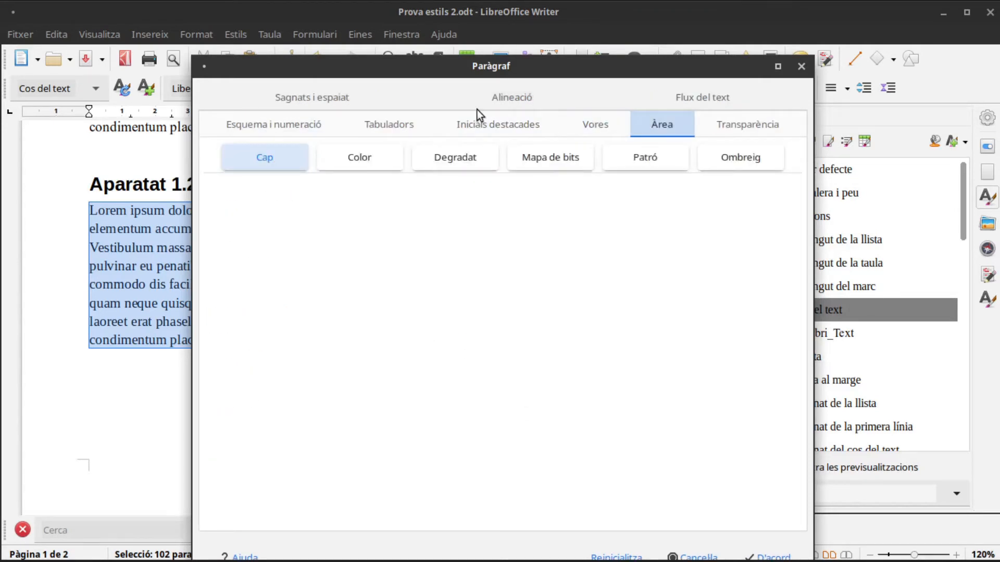
click(801, 66)
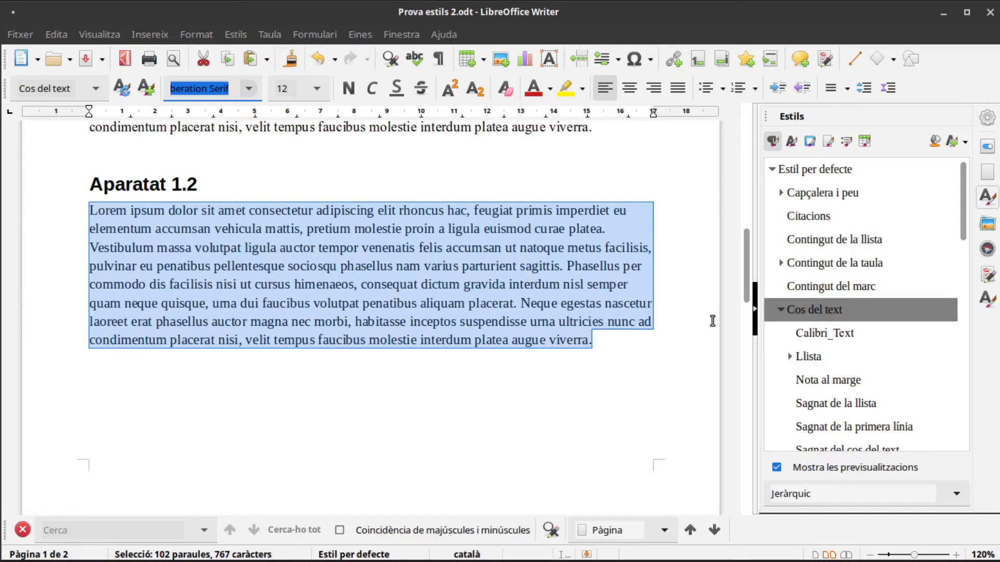
- Apply the Calibri_Text style to the selected paragraph under Aparatat 1.2 and deselect the text
double_click(833, 334)
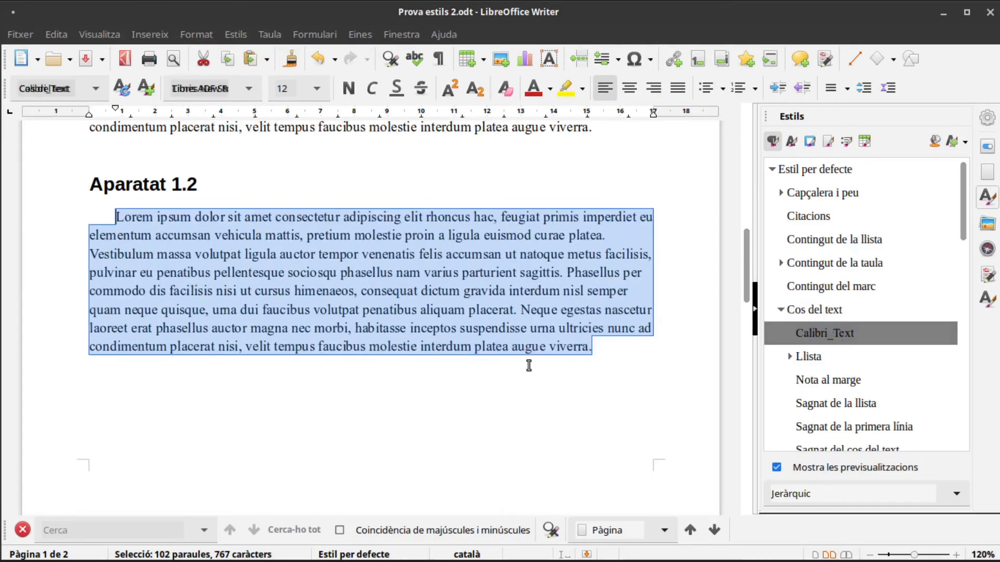
click(547, 380)
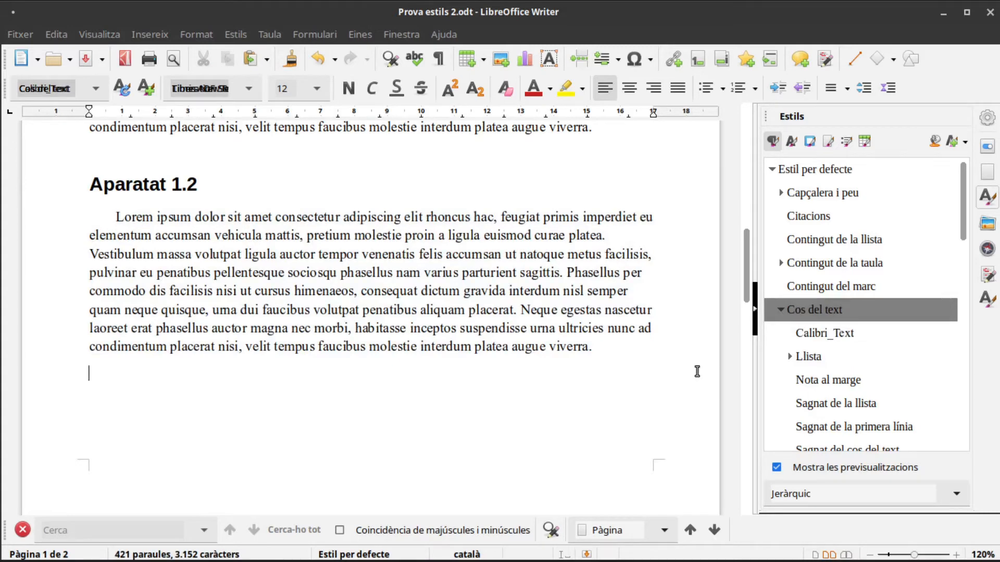
- Try applying the Cos del text style to the entire document and undo the change
key(ctrl+a)
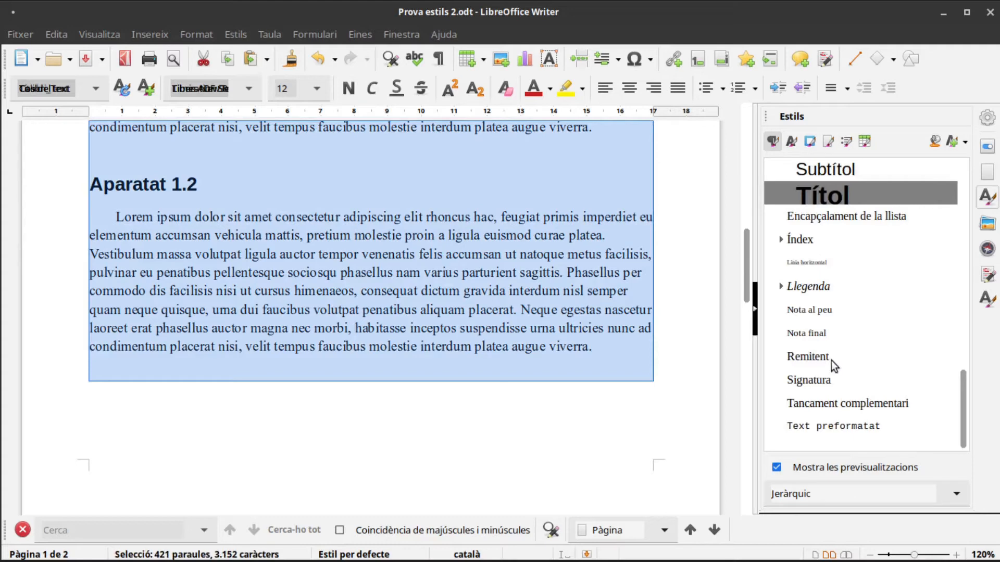
drag(963, 426, 966, 267)
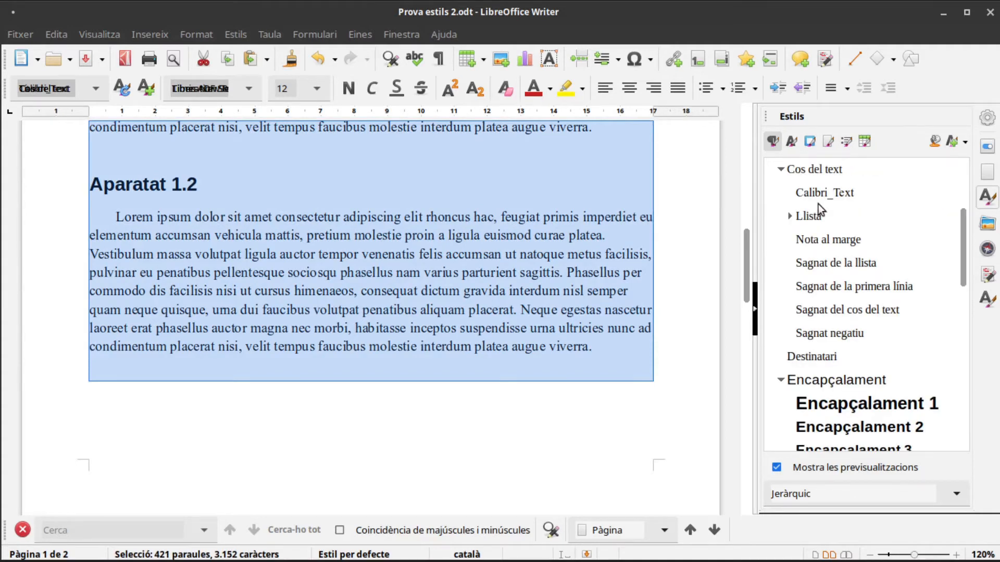
double_click(807, 170)
click(569, 365)
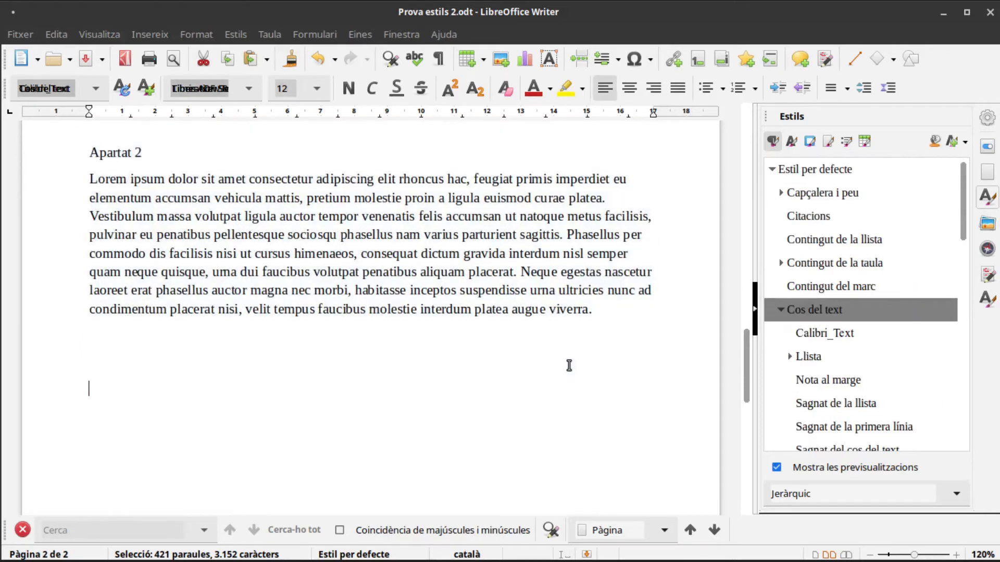
key(ctrl+Home)
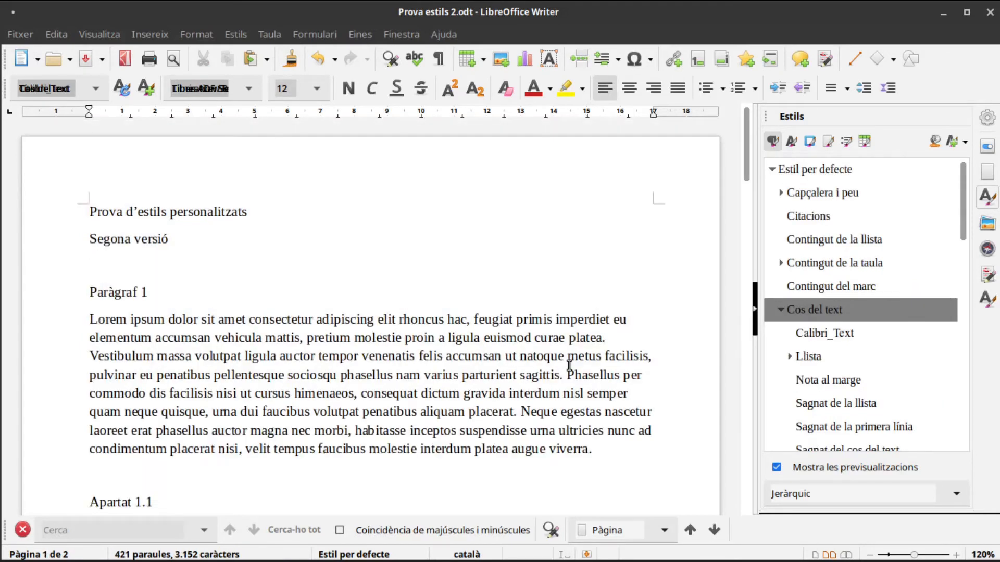
key(ctrl+shift+End)
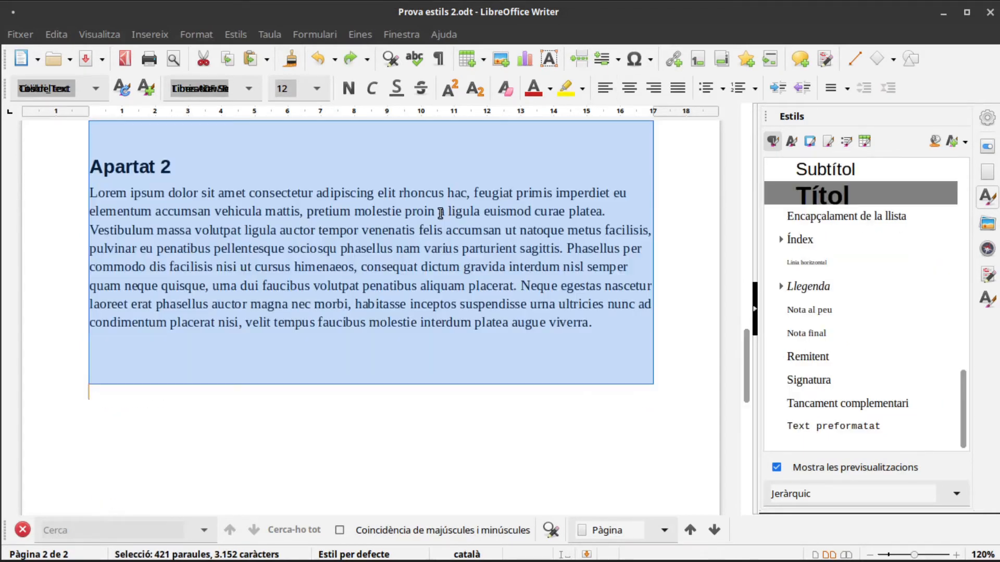
click(441, 212)
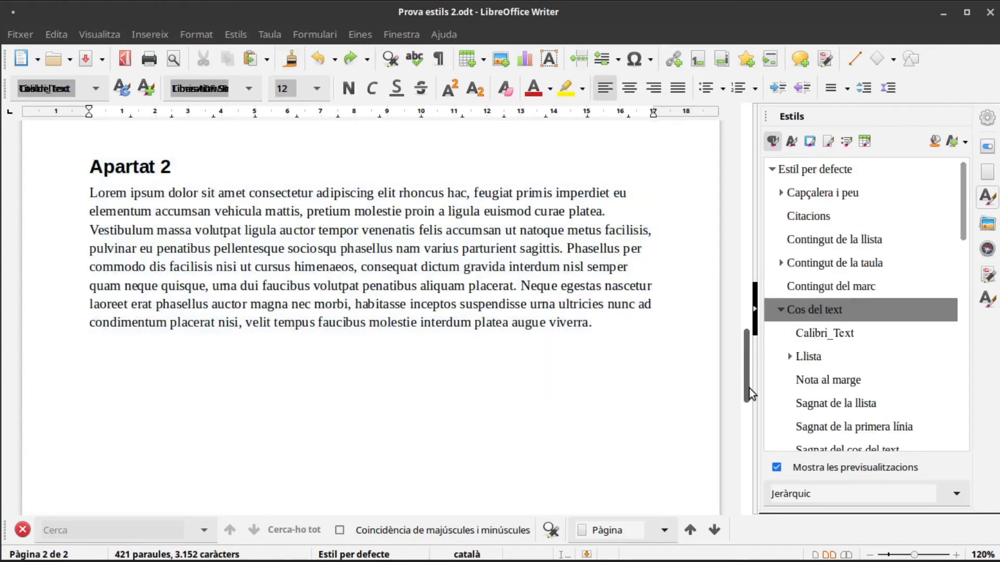
- Check which styles are used by the body paragraph under Aparatat 1.2 and by the Paràgraf 1 heading
drag(748, 388, 736, 297)
drag(118, 181, 598, 313)
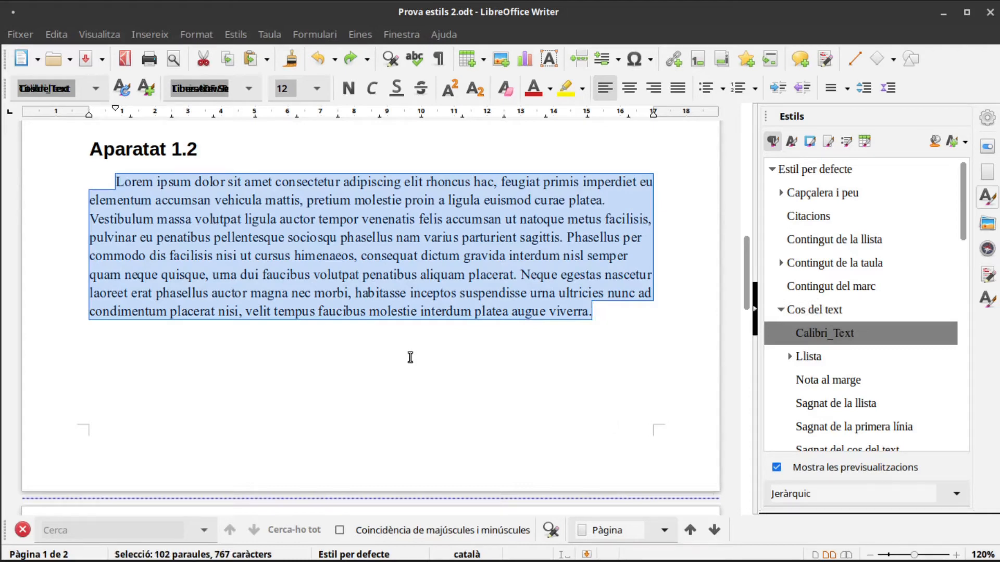
scroll(745, 189, up, 3)
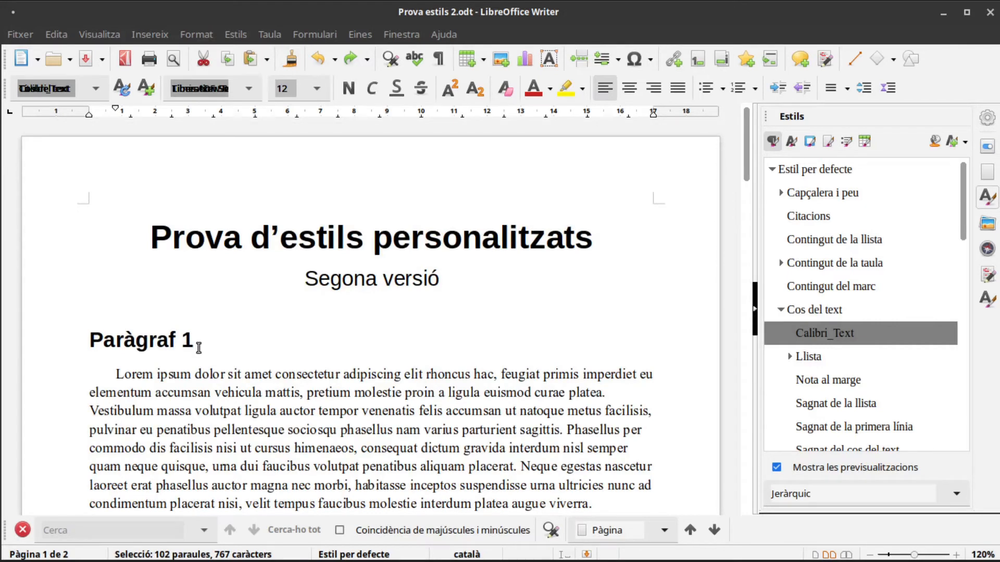
click(199, 347)
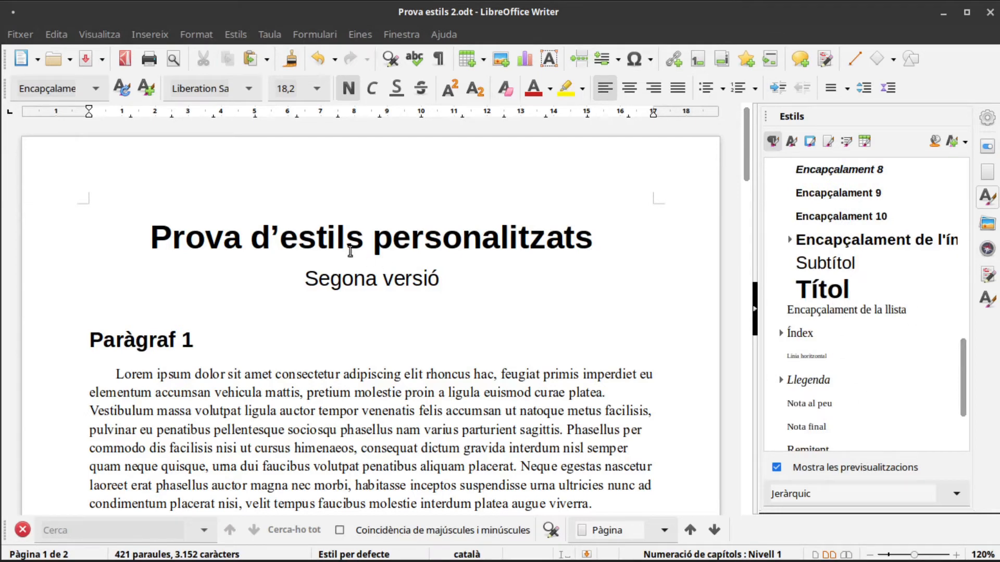
- Create a new paragraph style based on Títol, name it Calibri_Títol and choose Calibri_Text as its next style
click(837, 293)
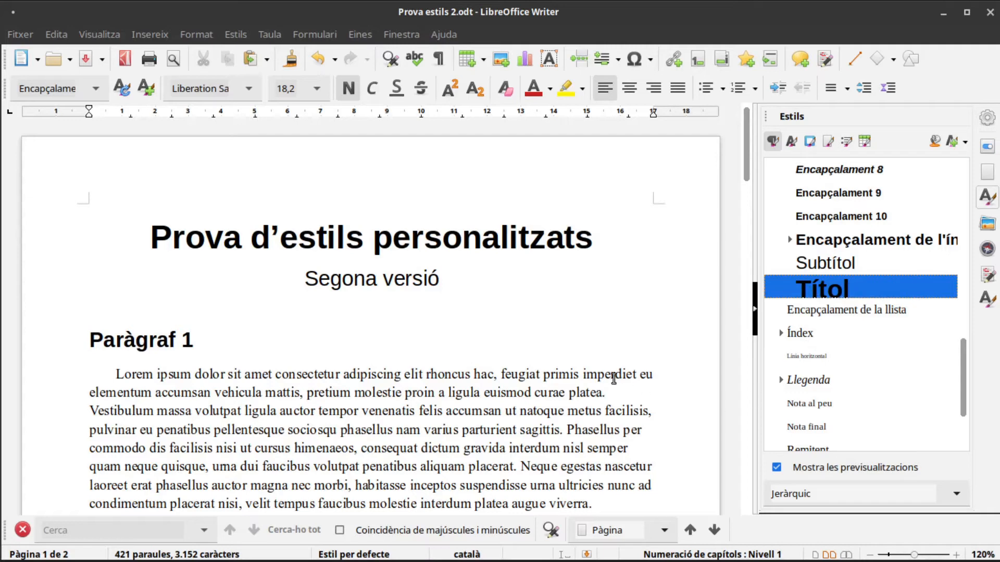
right_click(835, 293)
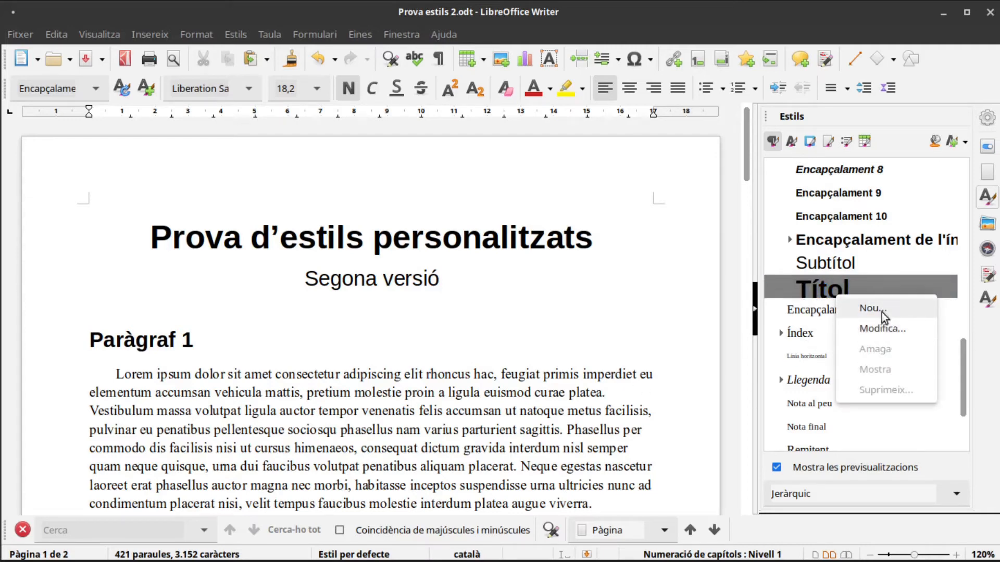
click(882, 311)
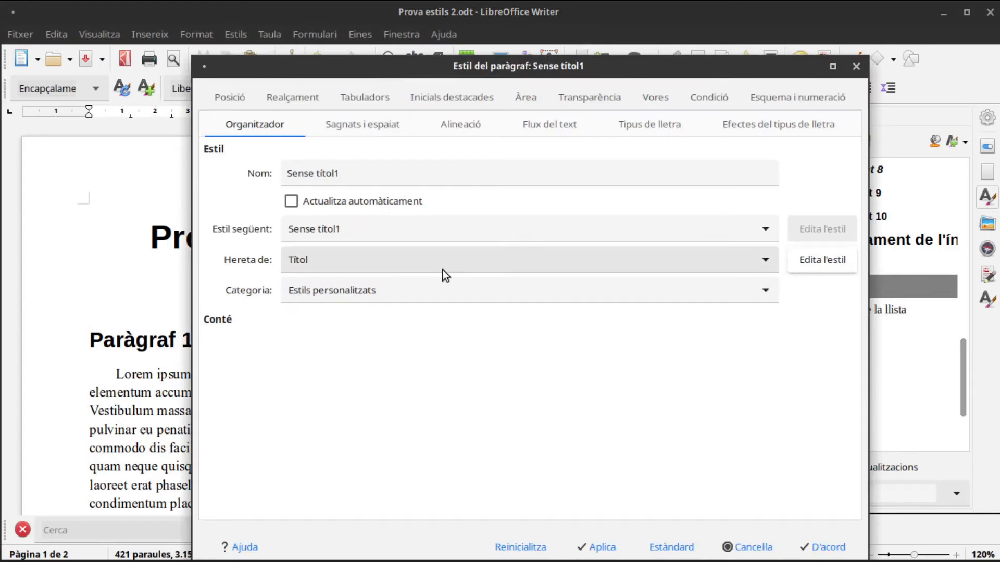
drag(402, 174, 283, 172)
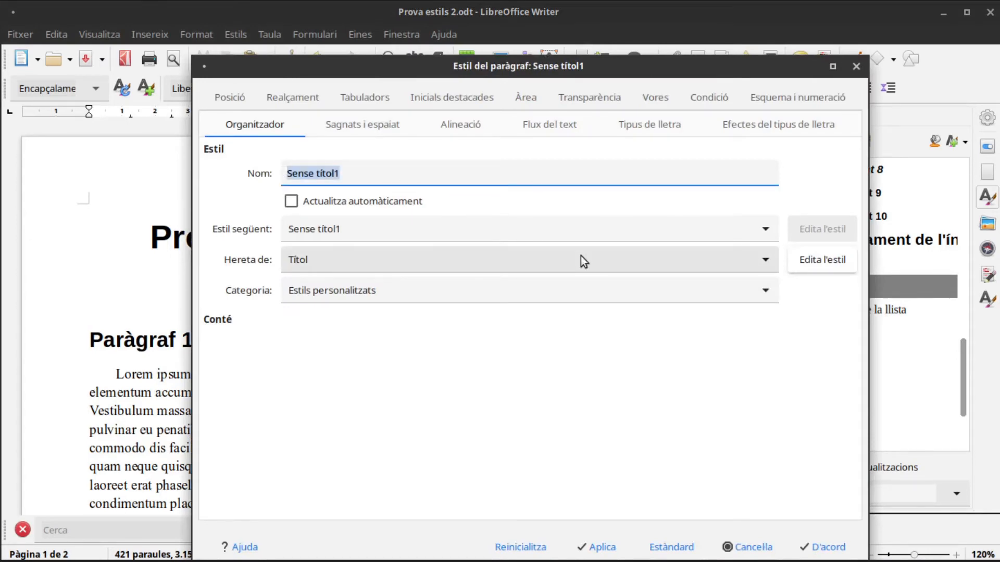
text(E)
key(BackSpace)
text(Tito)
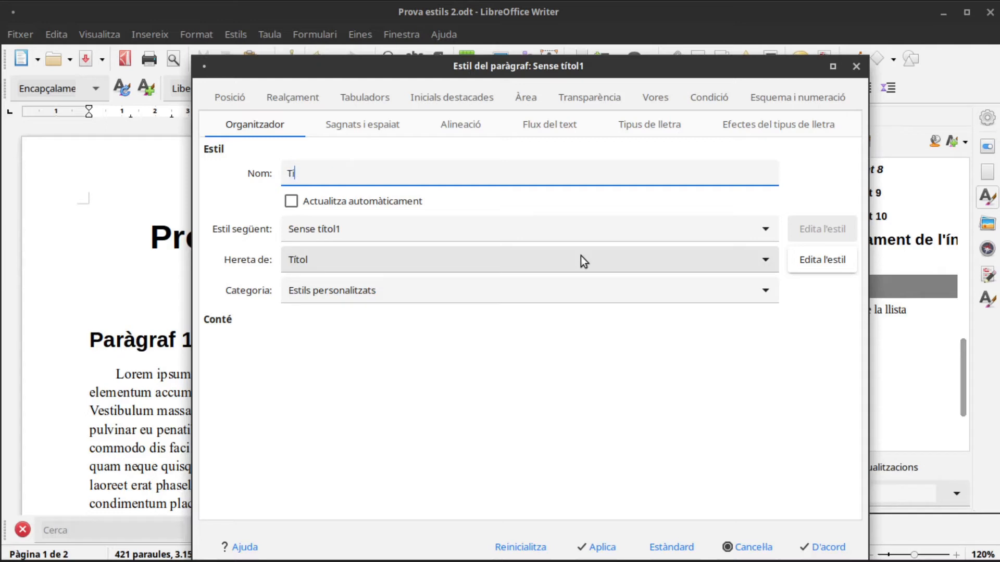
key(BackSpace)
key(BackSpace)
key(BackSpace)
key(BackSpace)
text(Calb)
key(BackSpace)
text(ibri_)
text(Ti)
text(tol)
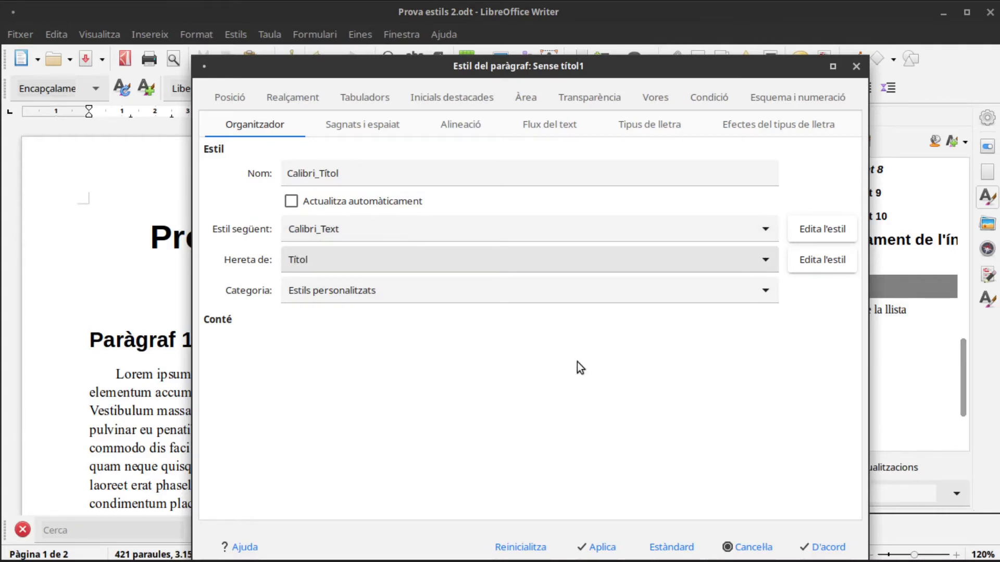
- Set the Calibri_Títol style's font family to Calibri Light and accept the style definition
click(640, 125)
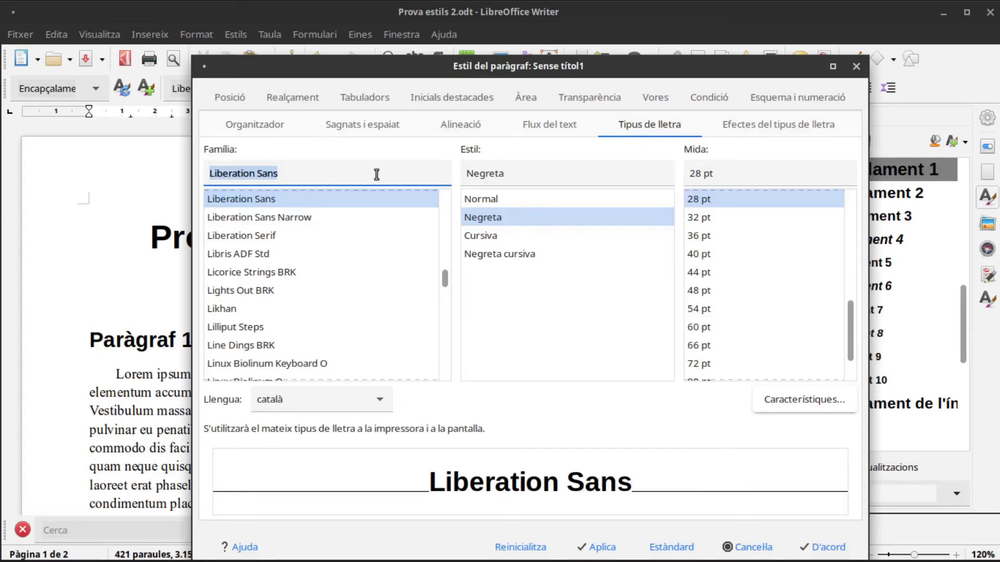
click(239, 240)
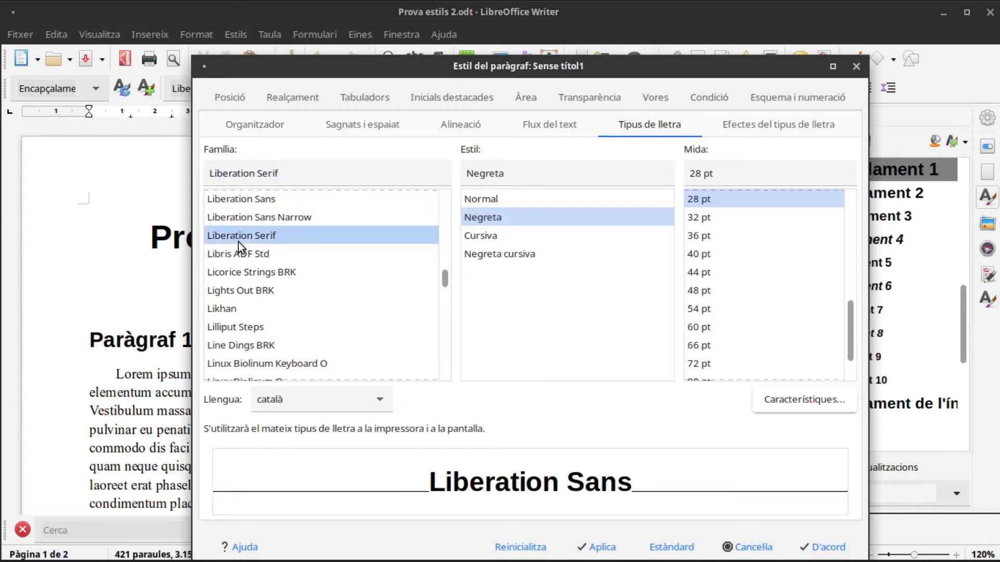
text(cal)
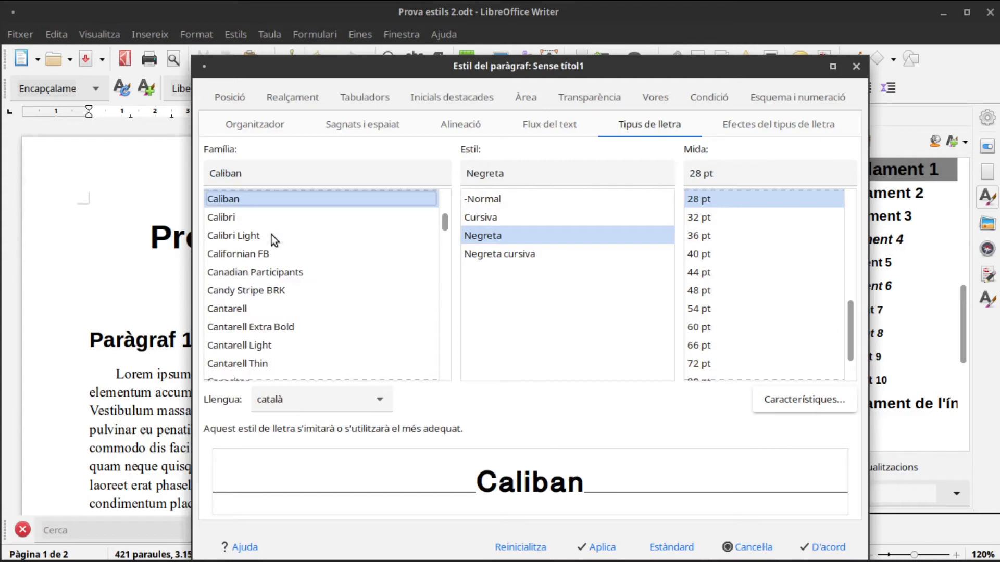
click(270, 235)
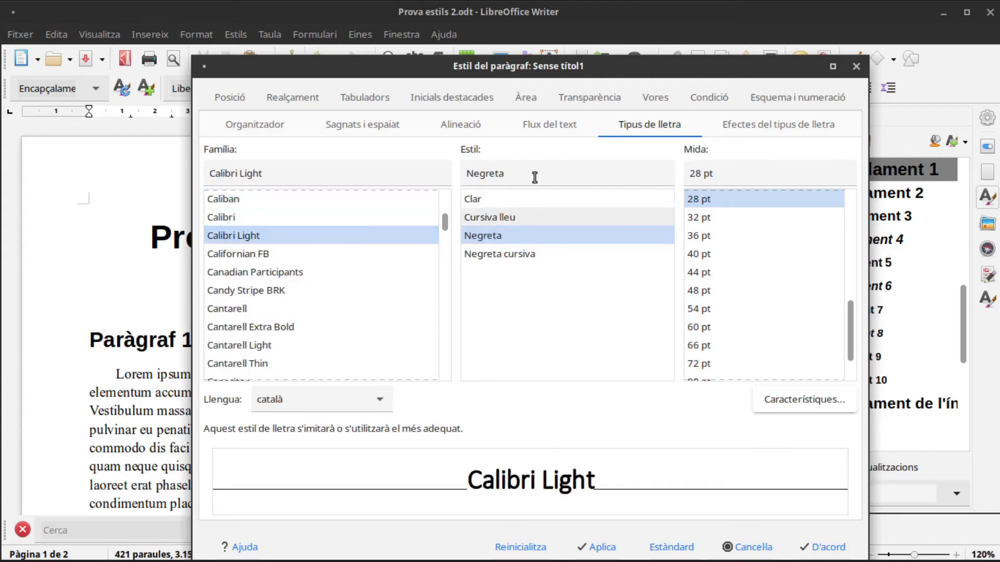
mouse_move(807, 558)
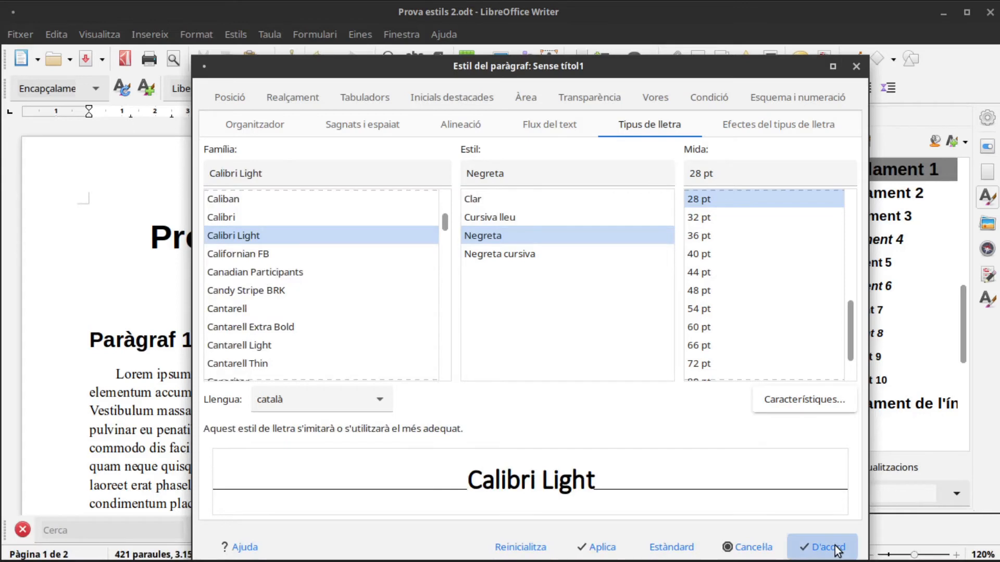
click(835, 551)
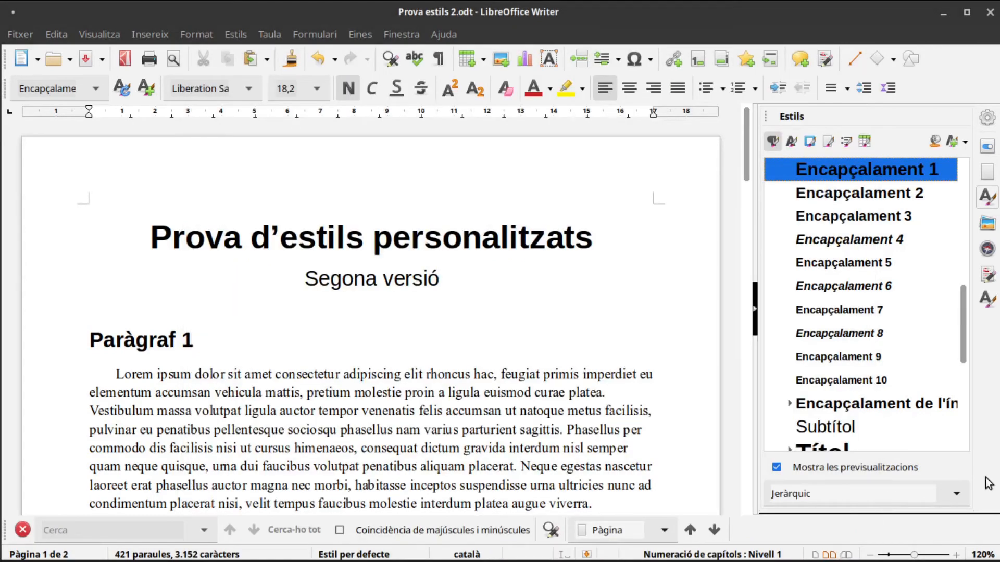
drag(967, 335, 969, 358)
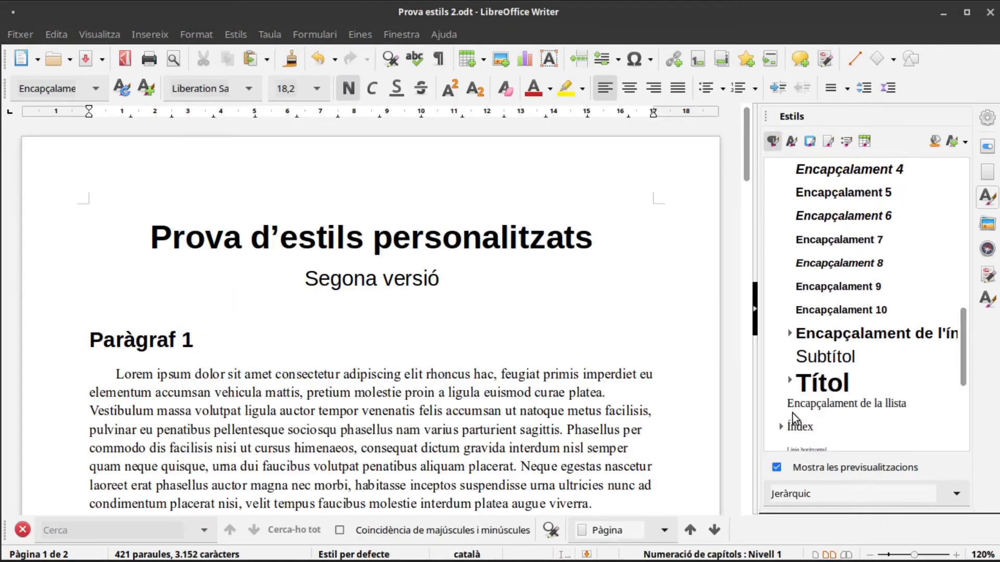
- Apply the Calibri_Títol style to the document title "Prova d'estils personalitzats"
click(790, 382)
drag(149, 237, 616, 237)
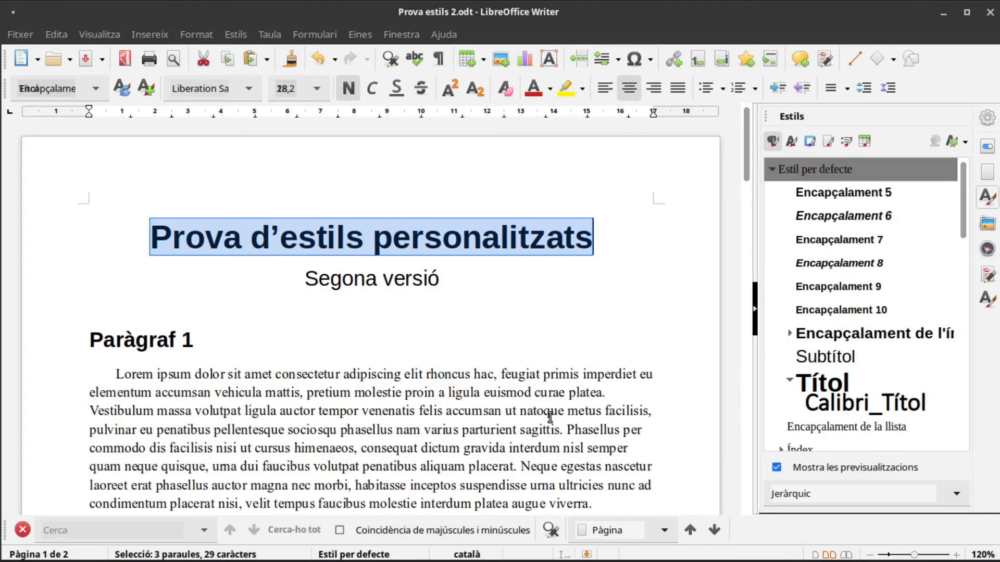
double_click(876, 196)
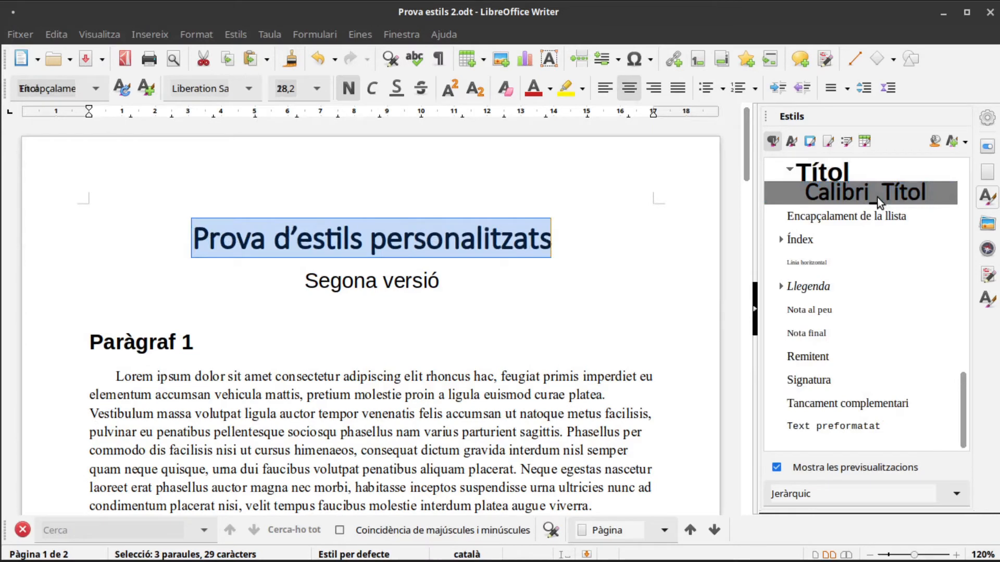
click(544, 331)
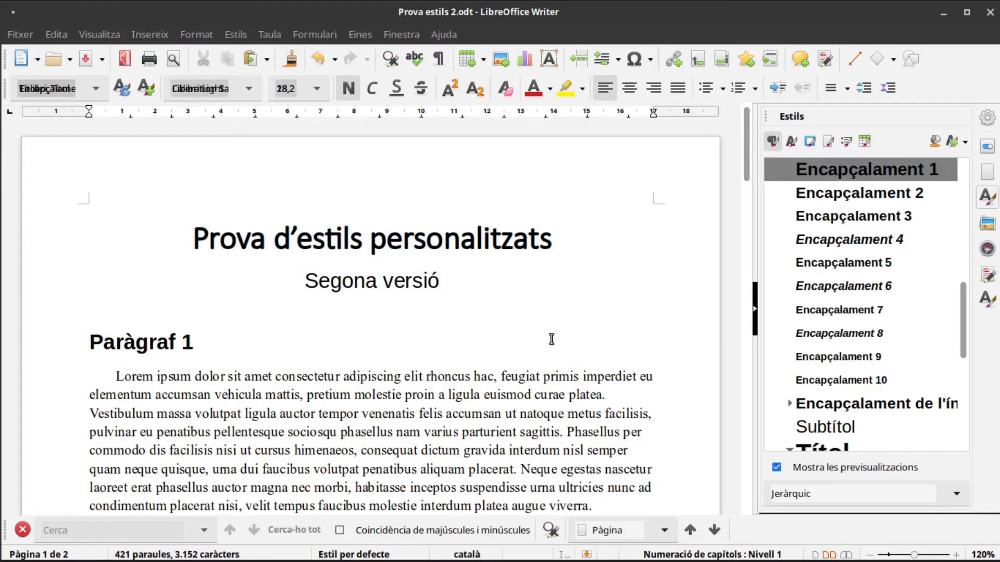
- Create a paragraph style named Calibri_Subtítol based on Subtítol and apply it to the "Segona versió" subtitle
click(554, 299)
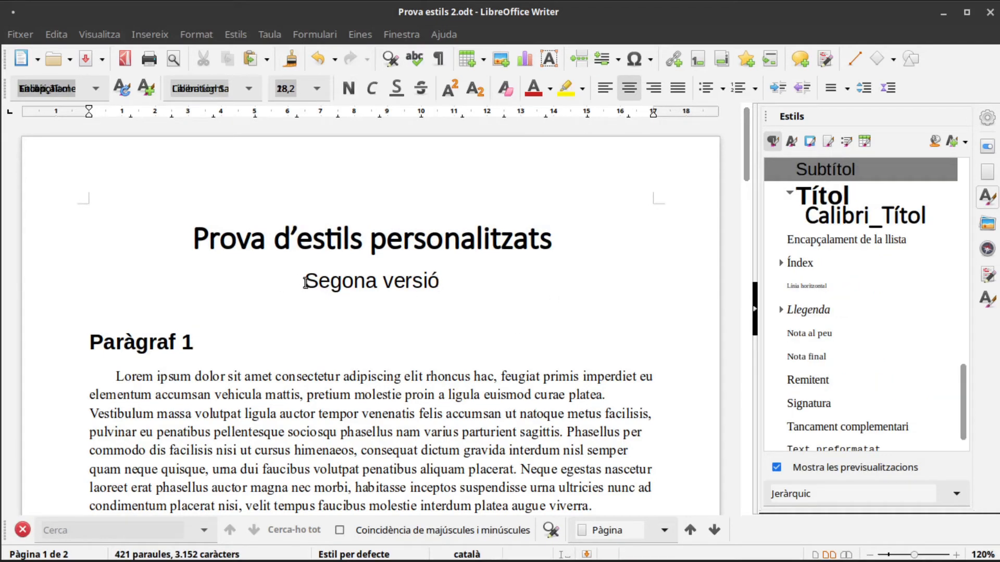
drag(306, 282, 472, 272)
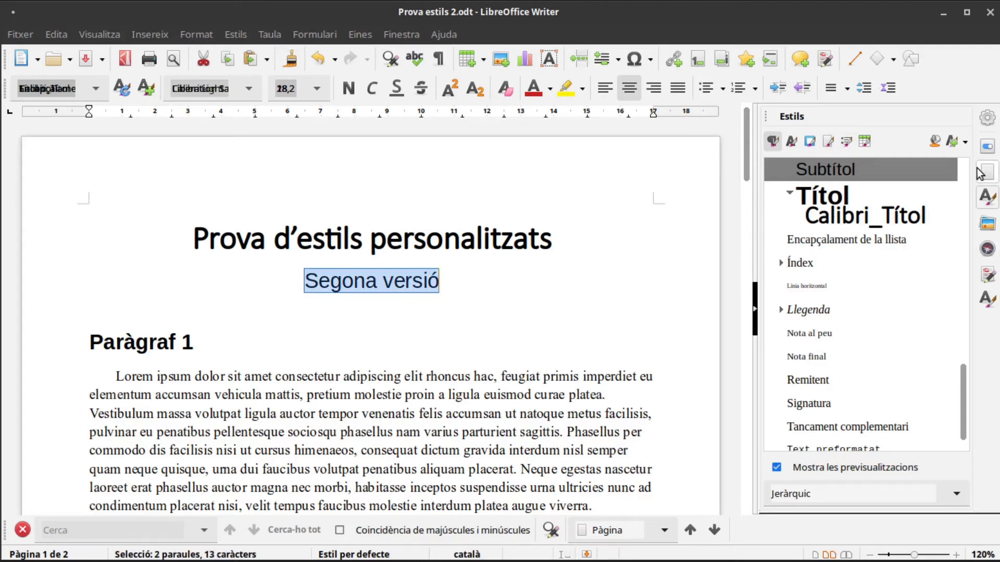
right_click(833, 165)
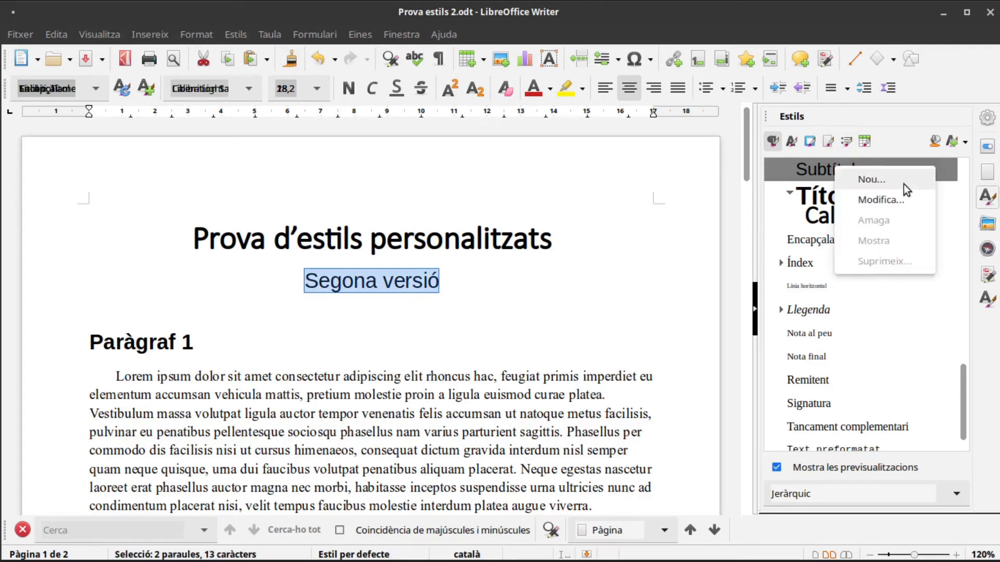
key(Escape)
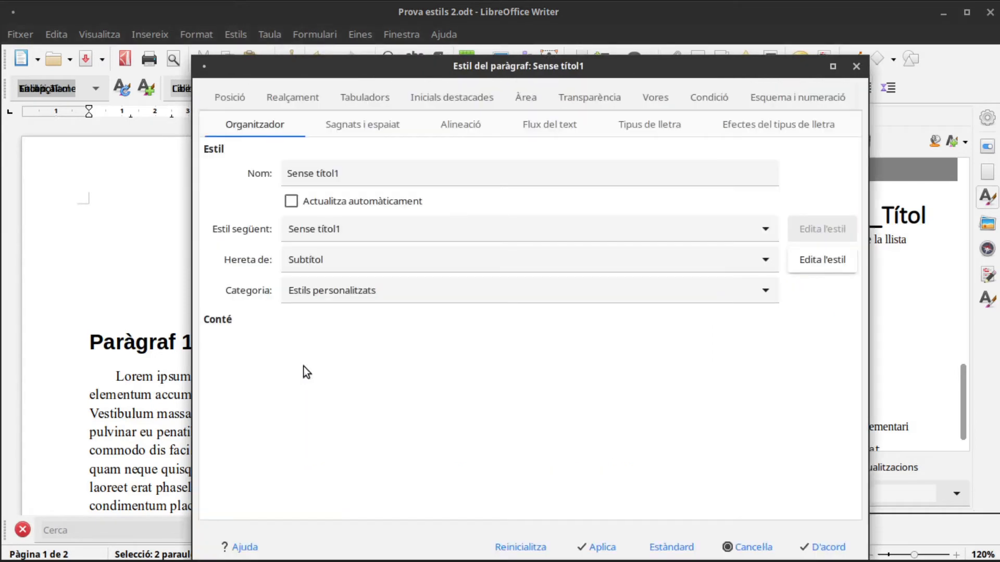
triple_click(380, 173)
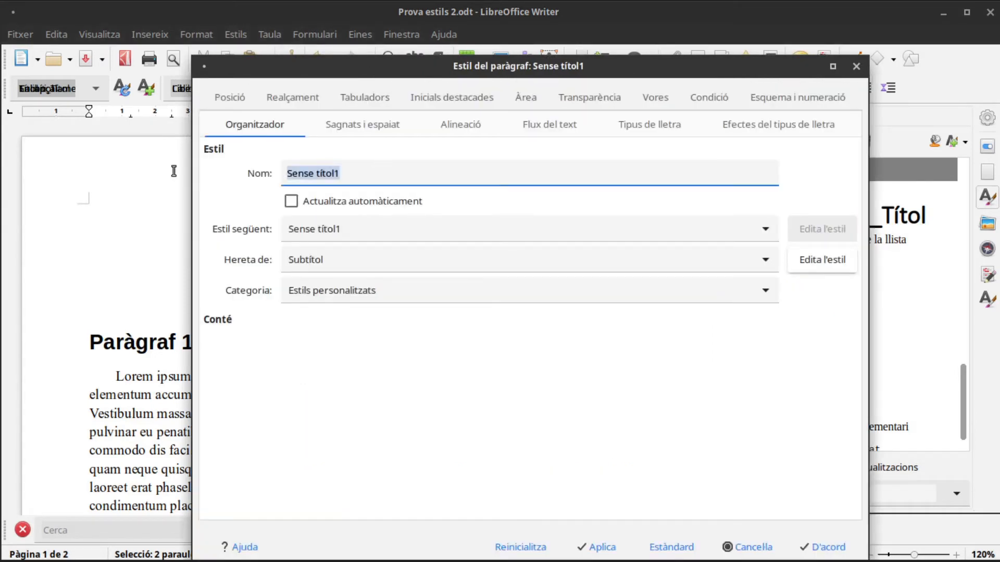
text(Calibr)
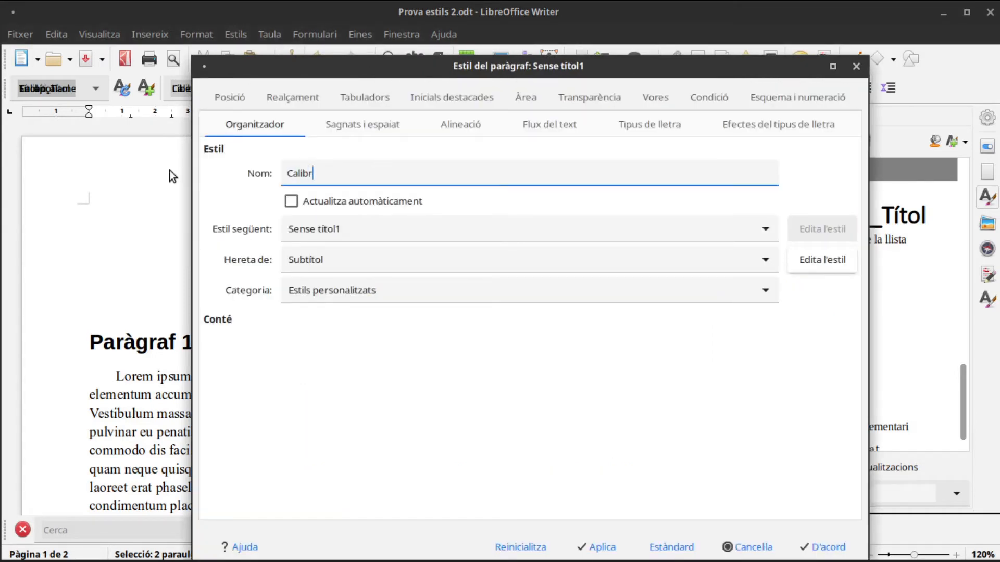
text(i_C)
key(BackSpace)
text(Subtítol)
key(Return)
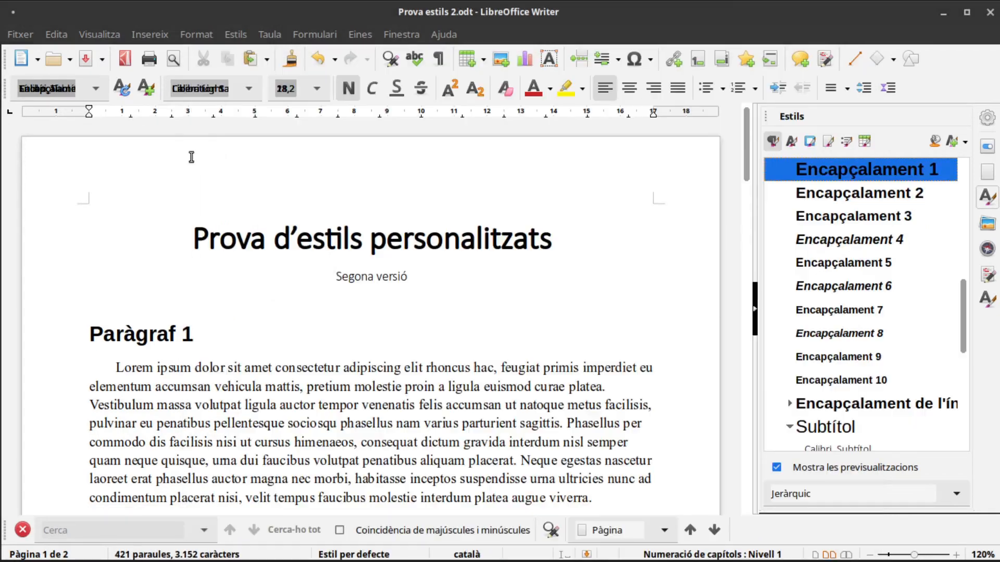
- Create a new paragraph style based on Encapçalament 1, name it Calibri_Nivell1 and choose Calibri_Text as its next style
right_click(882, 166)
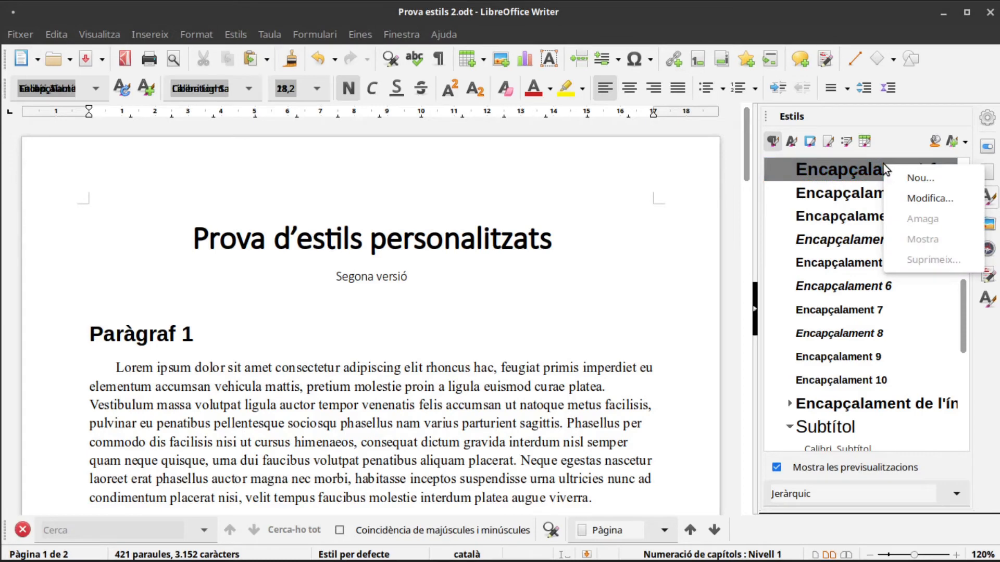
click(921, 177)
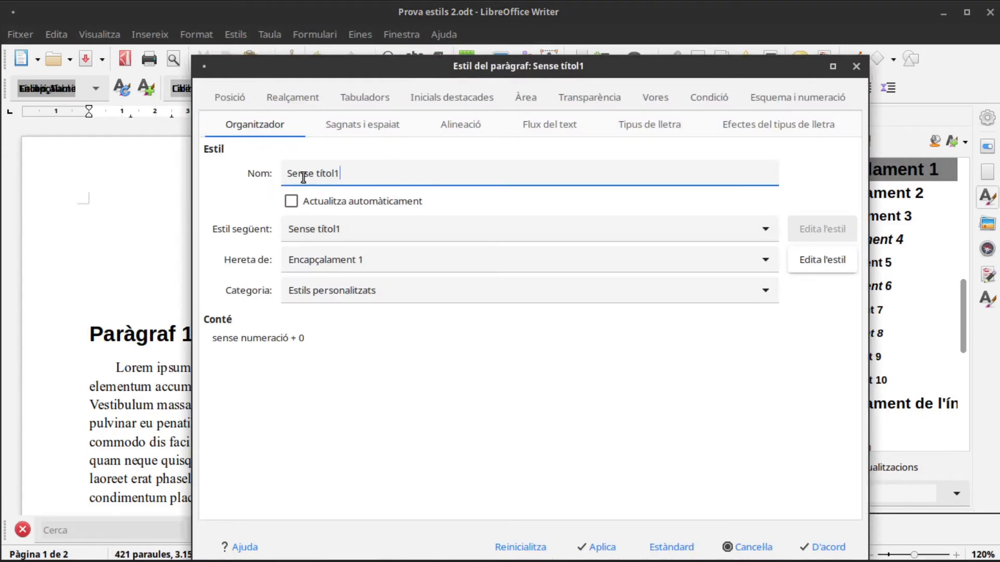
text(Calibri_Nivell1)
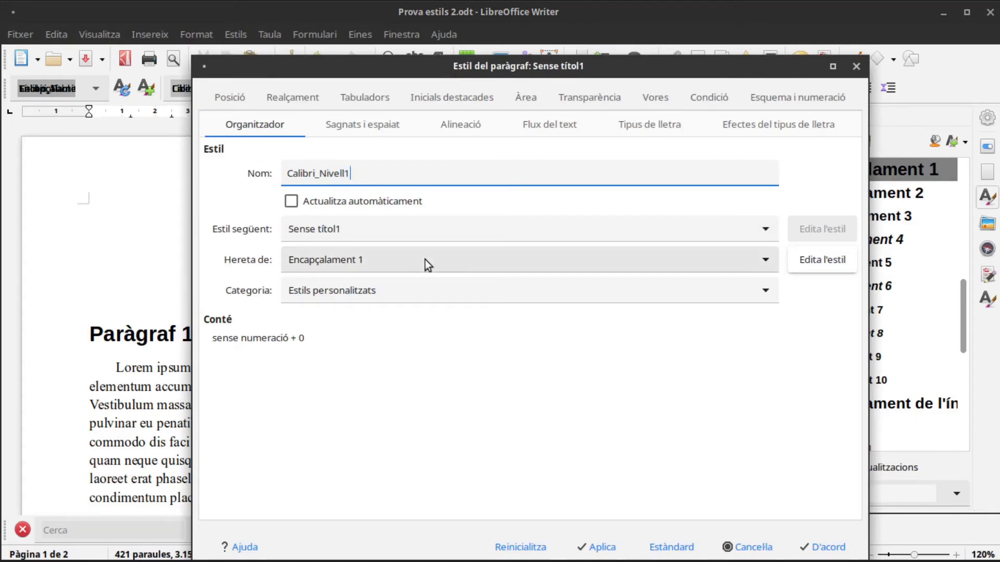
click(392, 229)
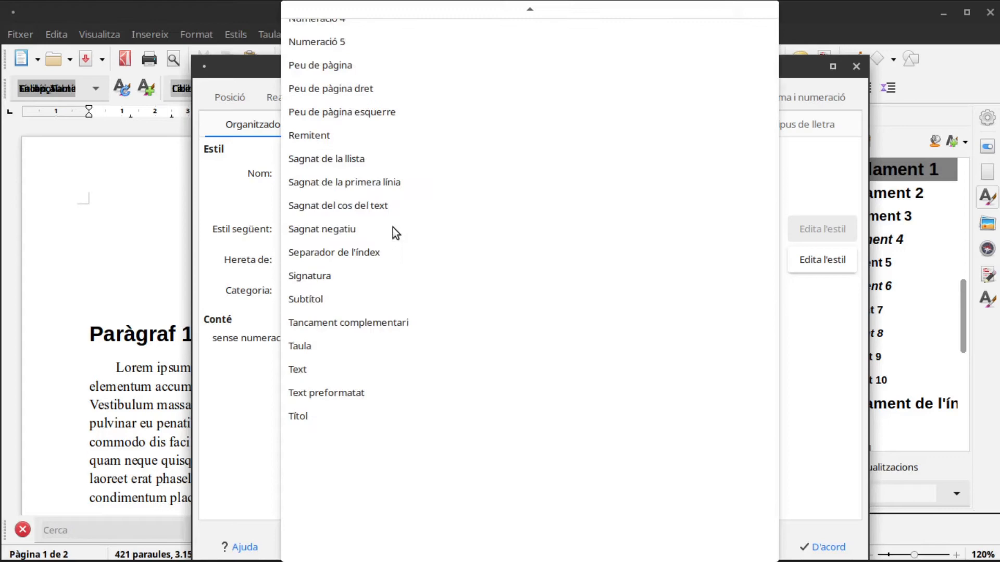
scroll(329, 120, up, 10)
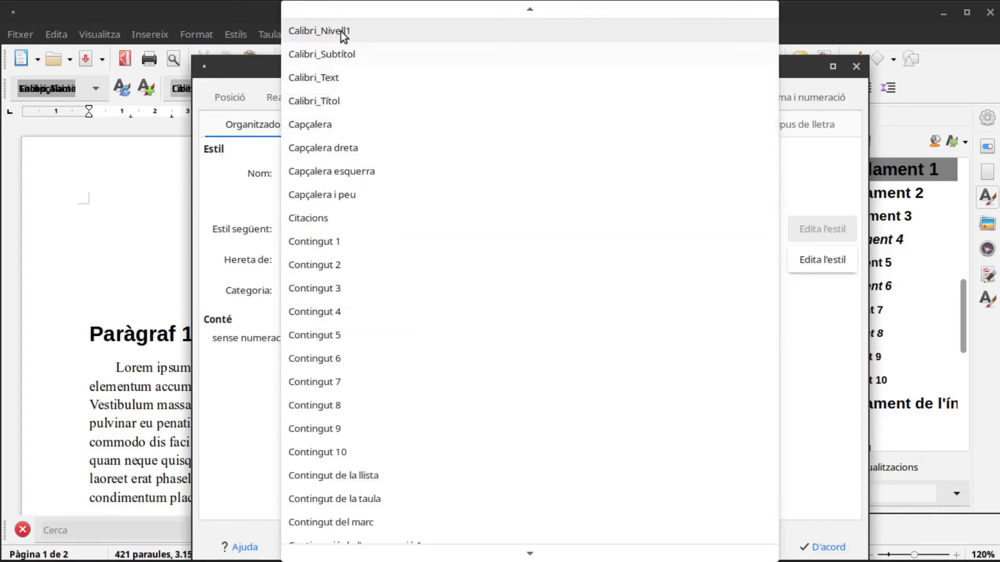
click(330, 78)
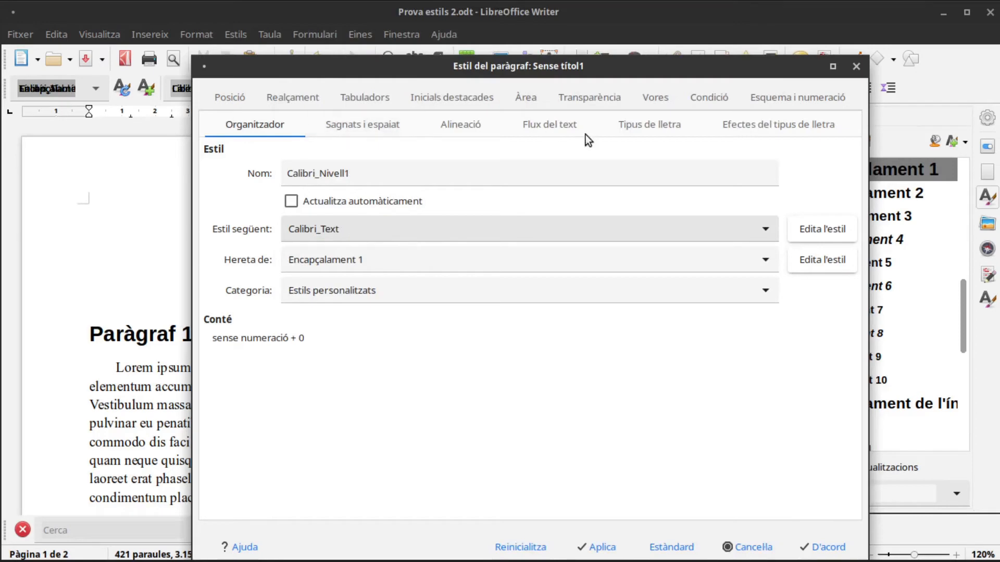
- Set the Calibri_Nivell1 style's font family to Calibri Light and apply the style to the Paràgraf 1 heading
click(642, 130)
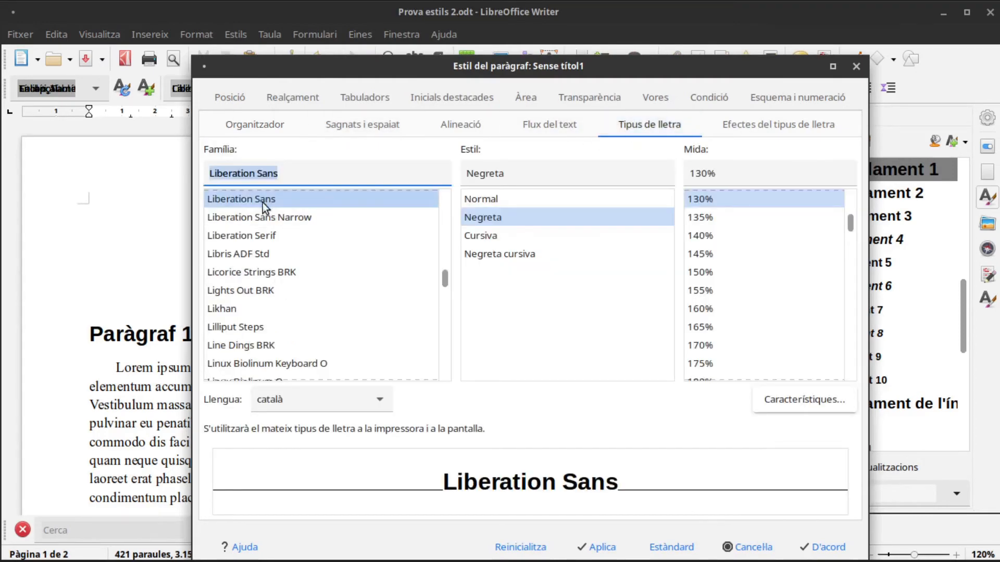
drag(298, 174, 136, 172)
text(c)
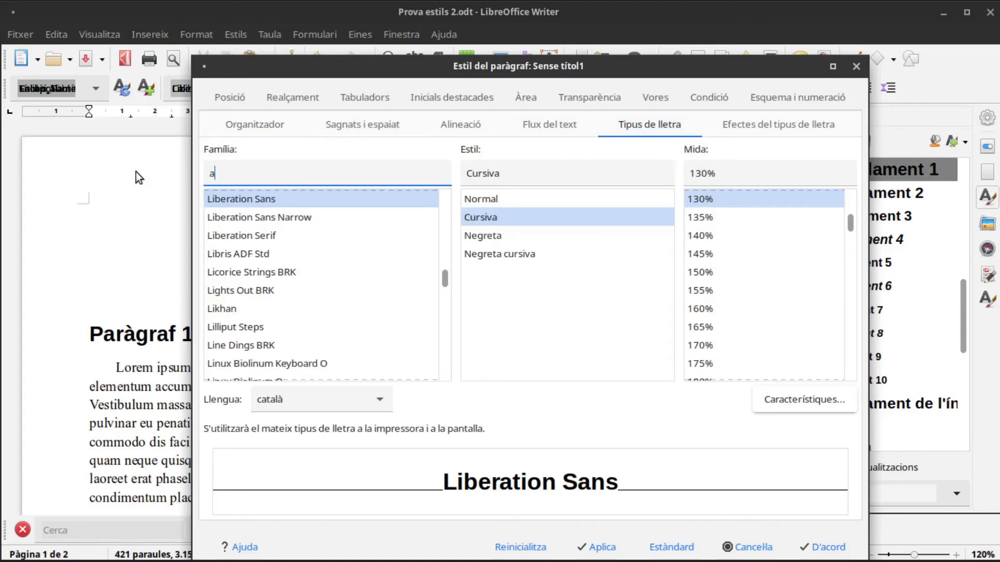
text(ali)
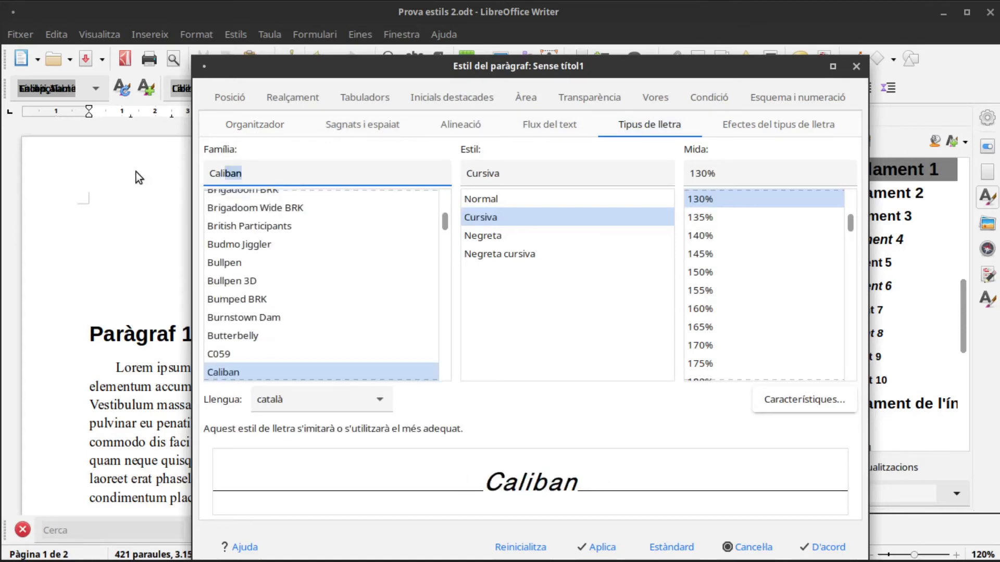
text(bri)
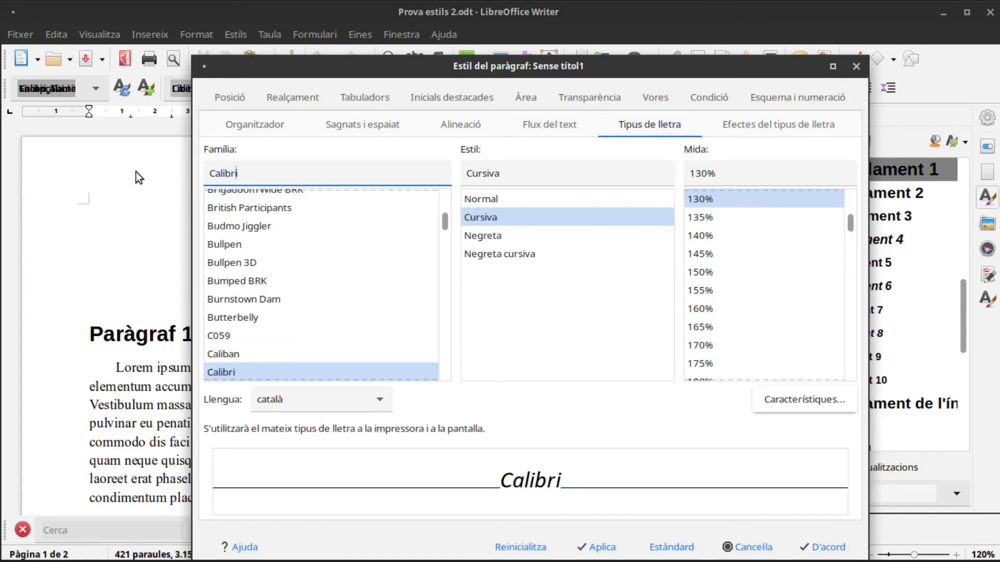
key(Return)
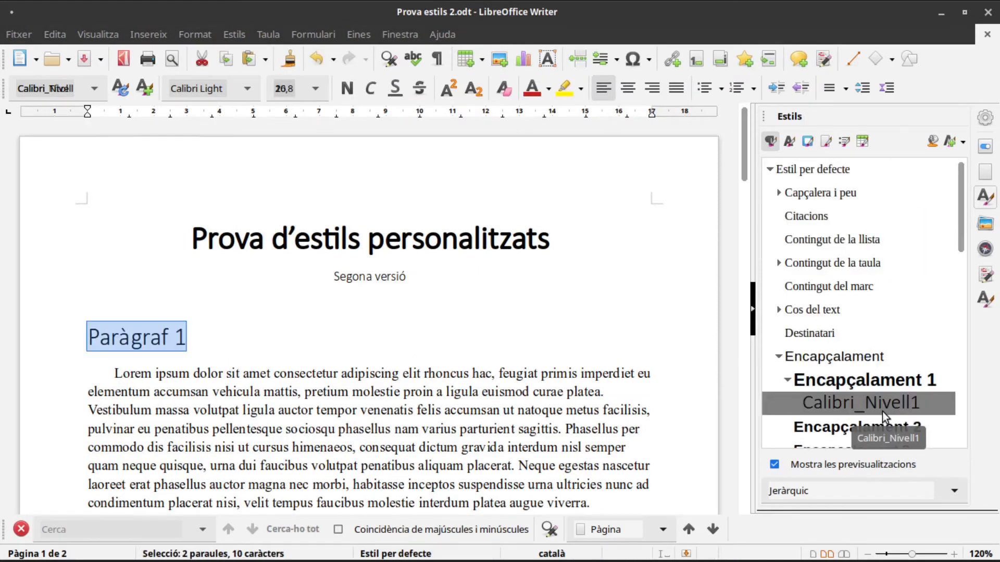
- Check the style of the Apartat 1.1 heading and apply Calibri_Nivell1 to the Apartat 2 heading
scroll(732, 187, down, 5)
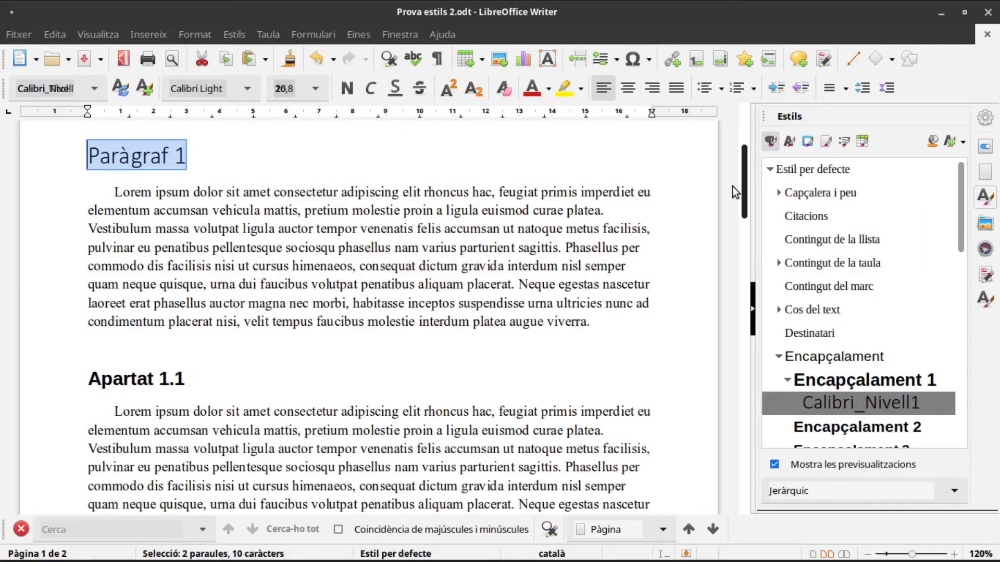
drag(89, 379, 184, 379)
scroll(333, 425, down, 3)
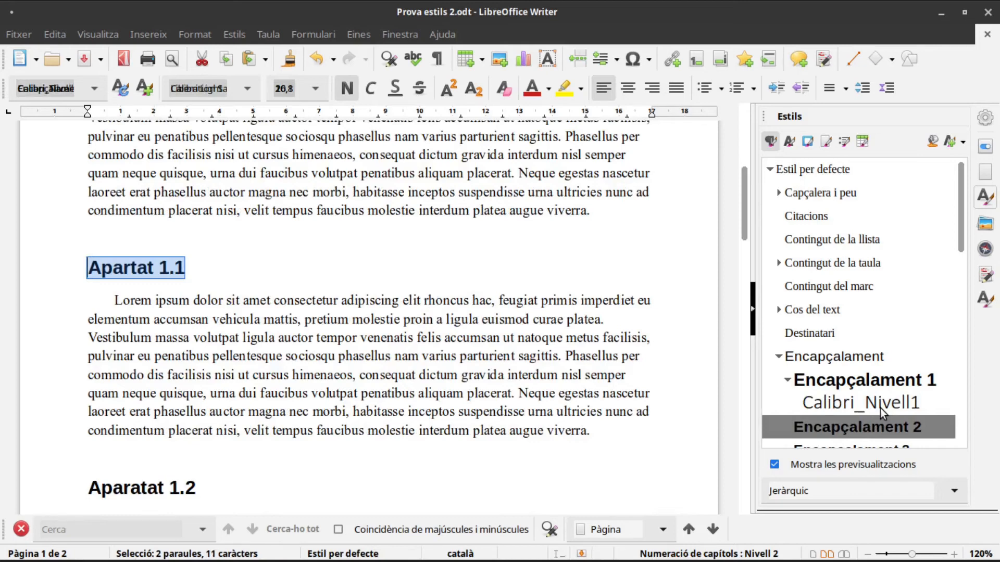
click(889, 399)
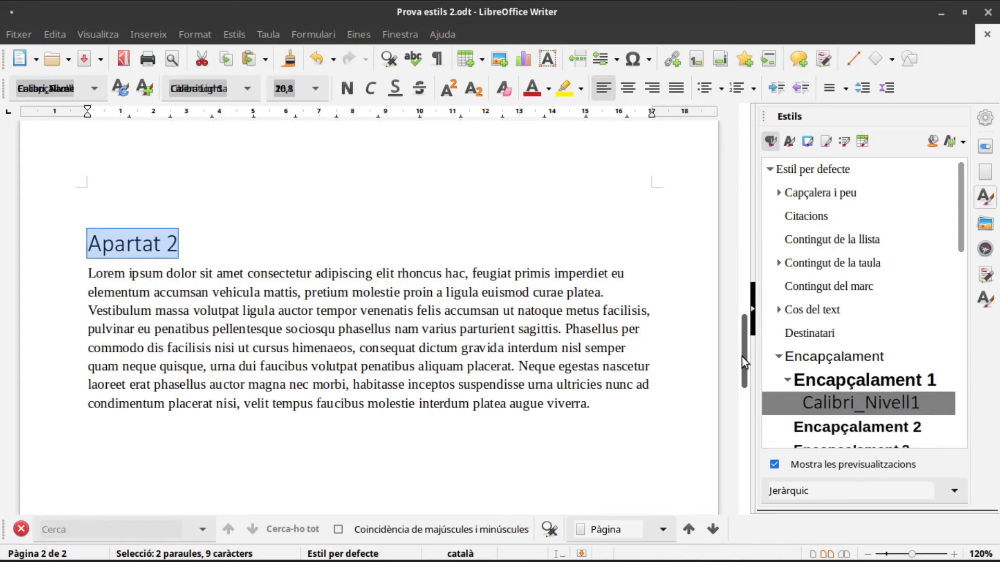
- Create a new paragraph style named Calibri_Nivell2 based on Encapçalament 2
scroll(37, 317, up, 10)
double_click(893, 428)
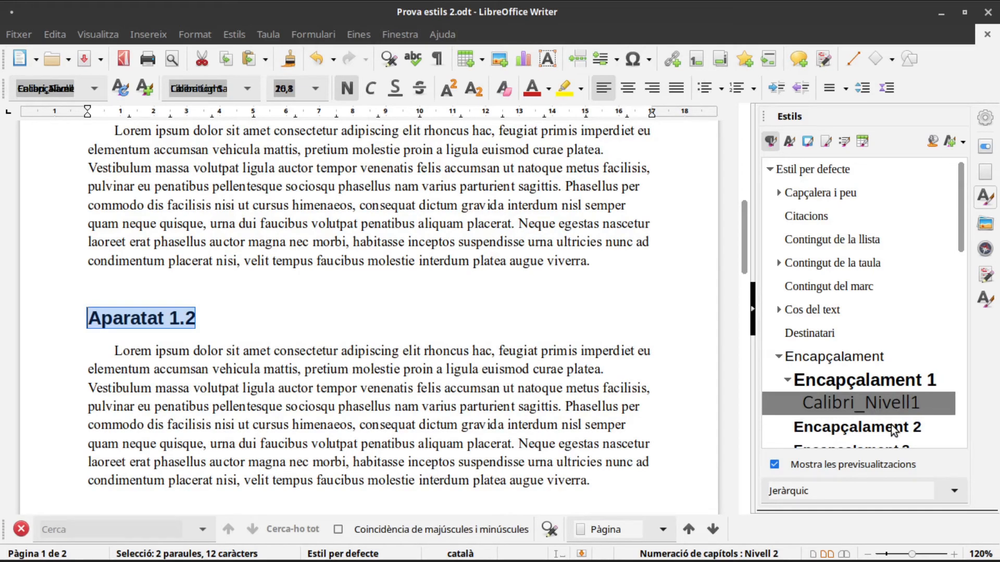
click(892, 428)
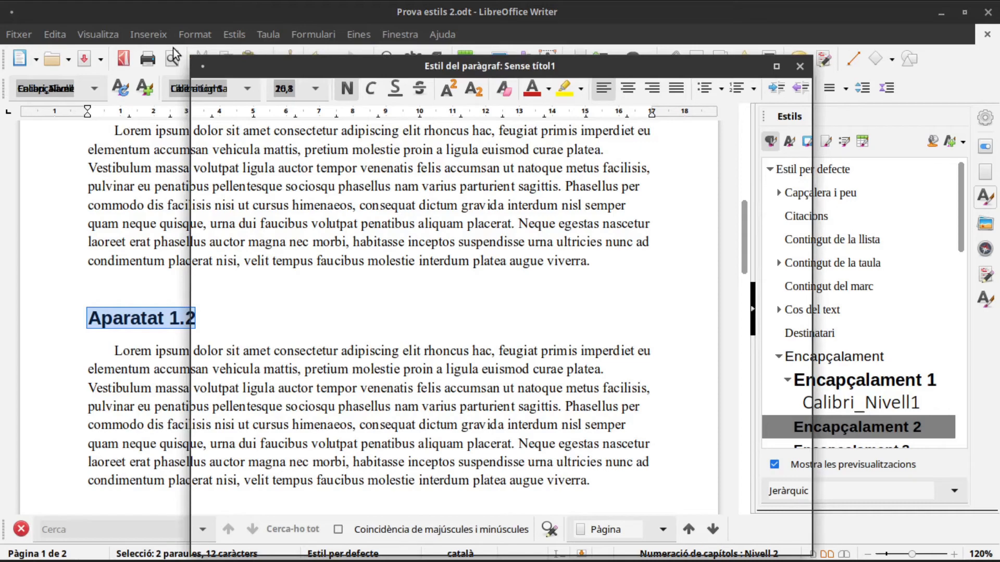
text(Cali)
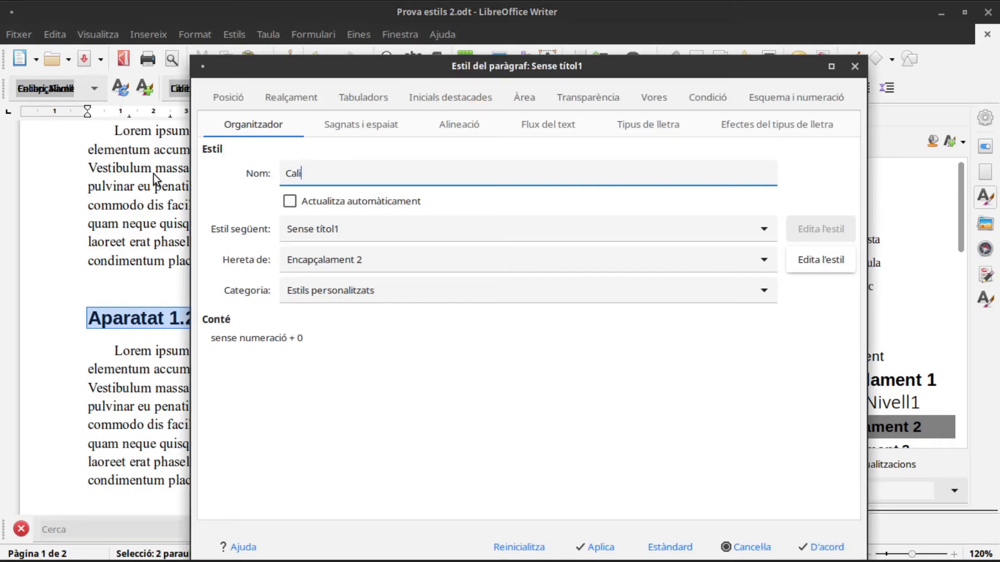
text(bri_Nivell2)
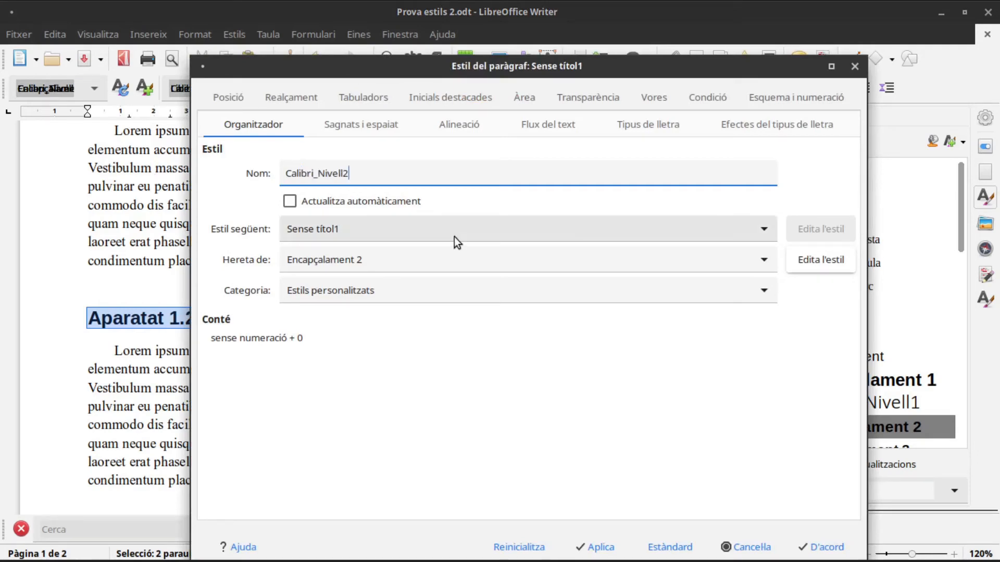
key(Return)
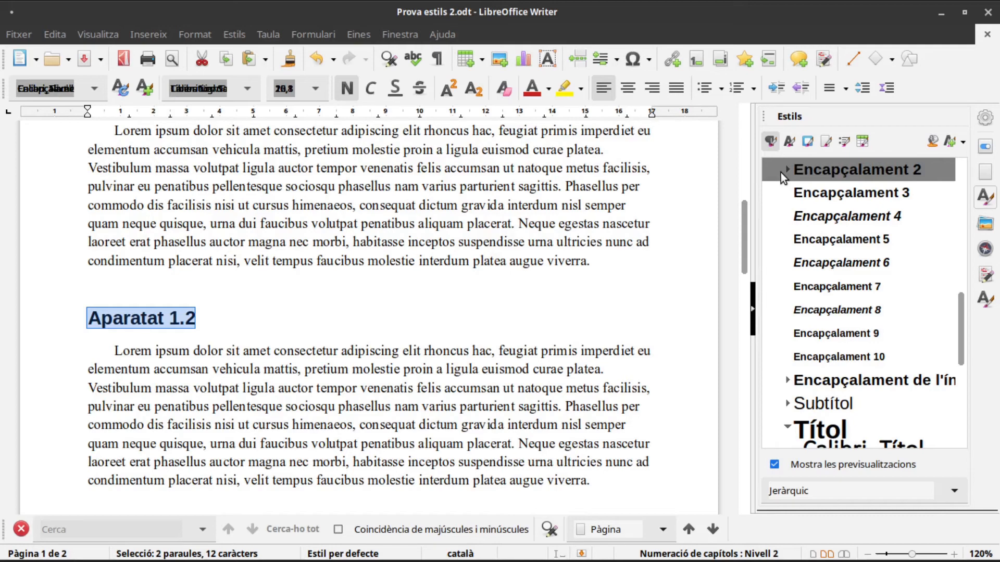
- Apply Calibri_Nivell2 to the Aparatat 1.2 and Apartat 1.1 headings, correcting the first one's text to Apartat 1.2
click(120, 318)
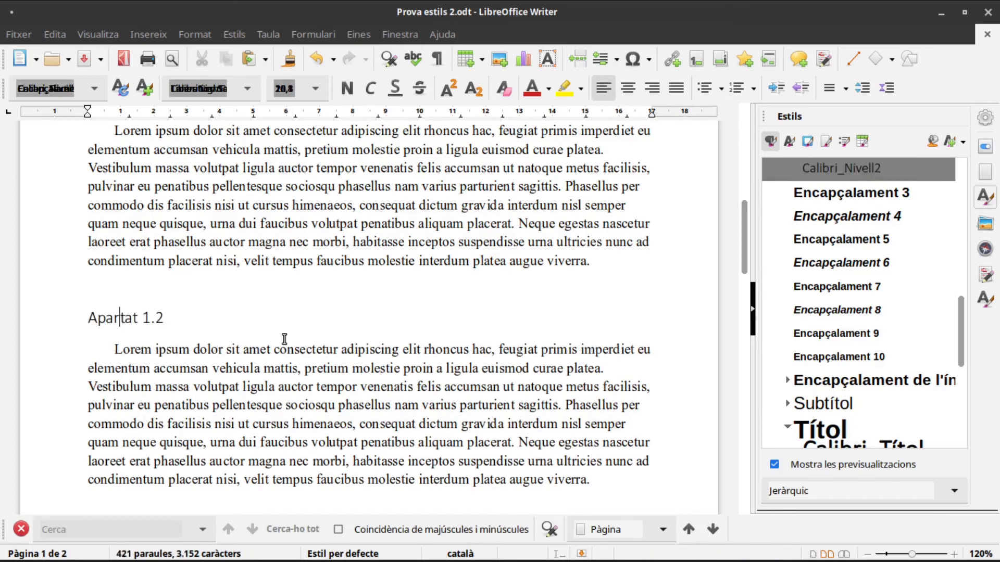
drag(746, 247, 745, 217)
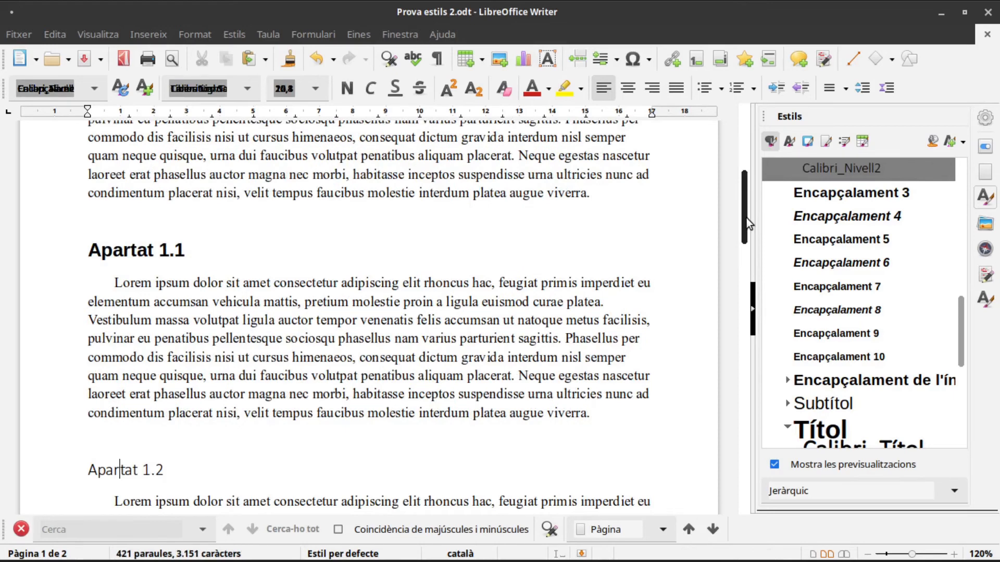
key(ctrl+z)
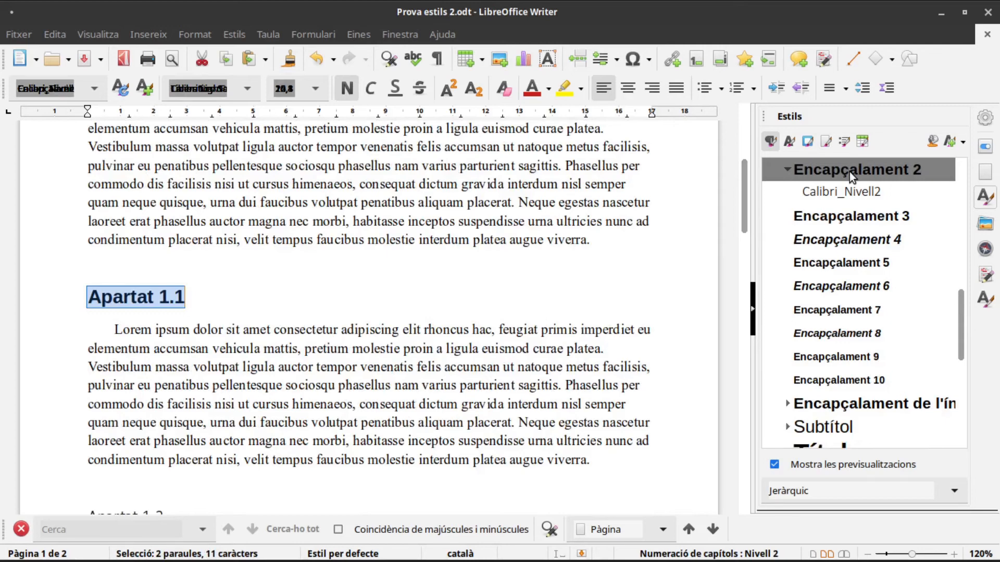
key(ctrl+z)
drag(747, 251, 755, 214)
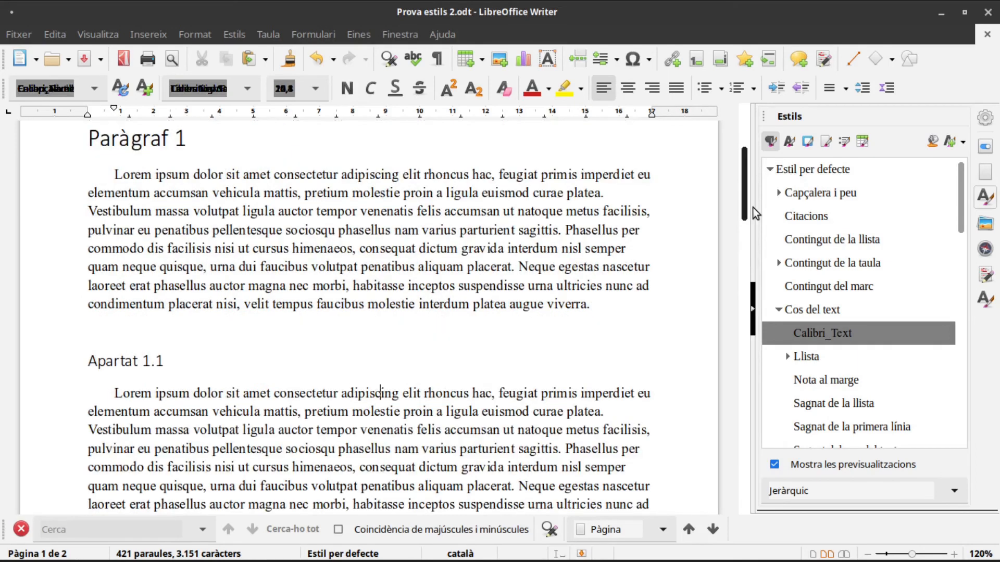
- Check which paragraph styles are applied to the Paràgraf 1 and Apartat 1.1 headings
key(ctrl+z)
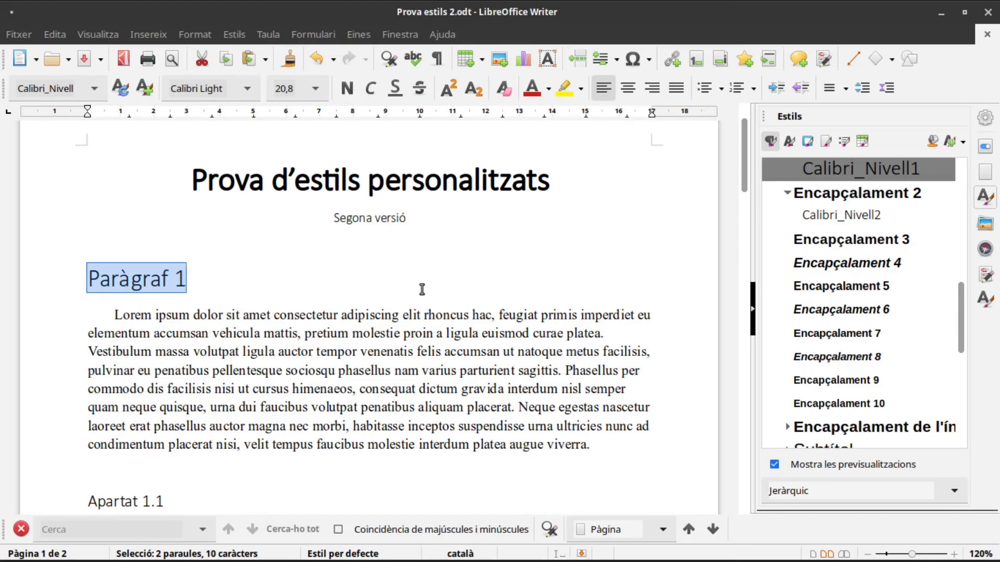
click(109, 277)
drag(253, 279, 73, 281)
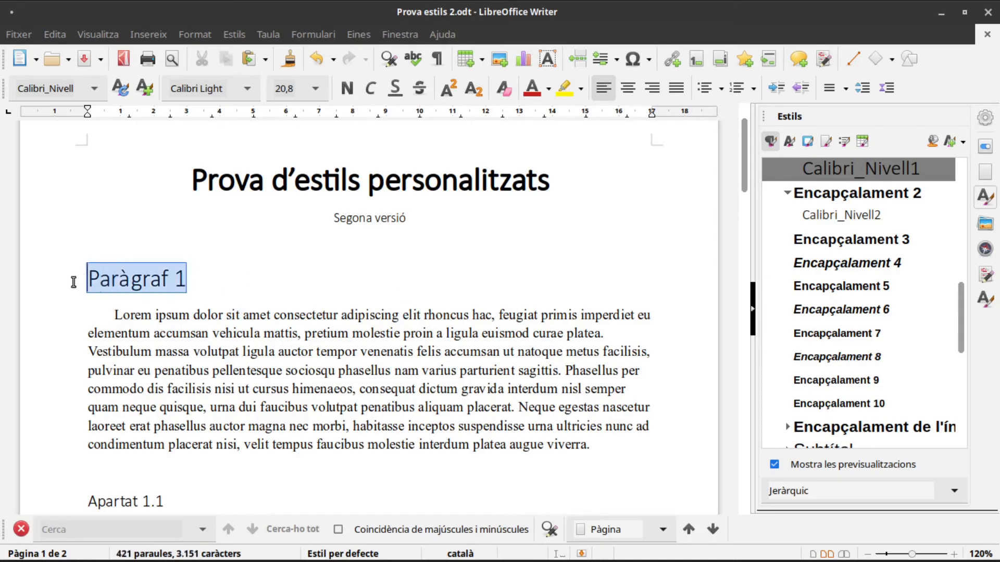
drag(163, 501, 88, 492)
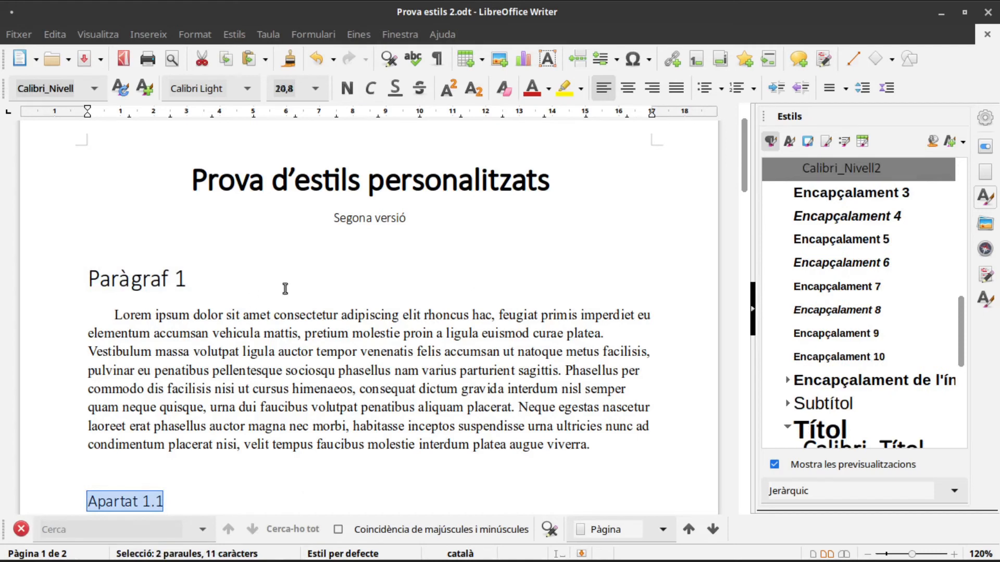
- Modify the Calibri_Nivell1 style of the Paràgraf 1 heading so that its font colour is Blau fosc 1
drag(192, 270, 72, 289)
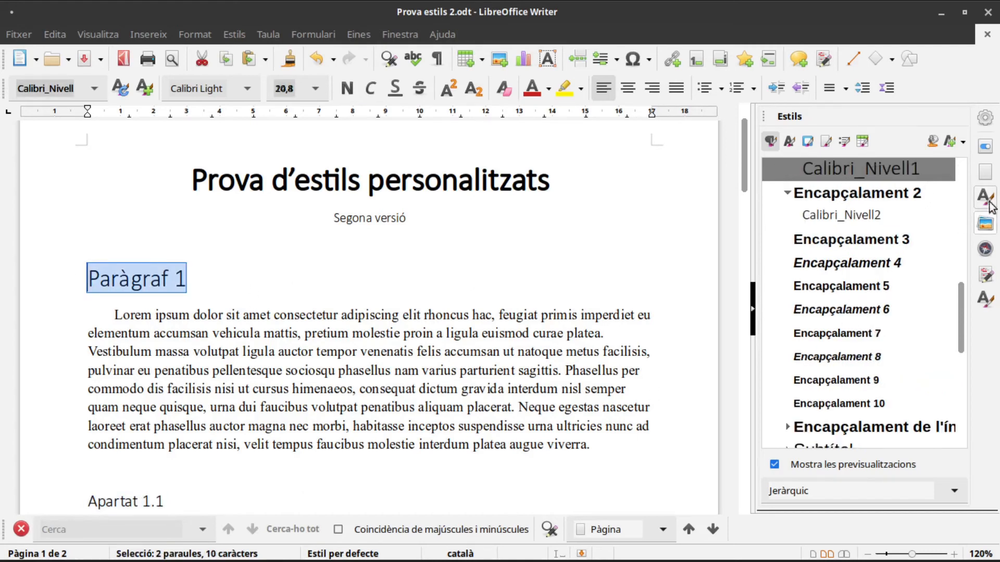
drag(963, 311, 964, 289)
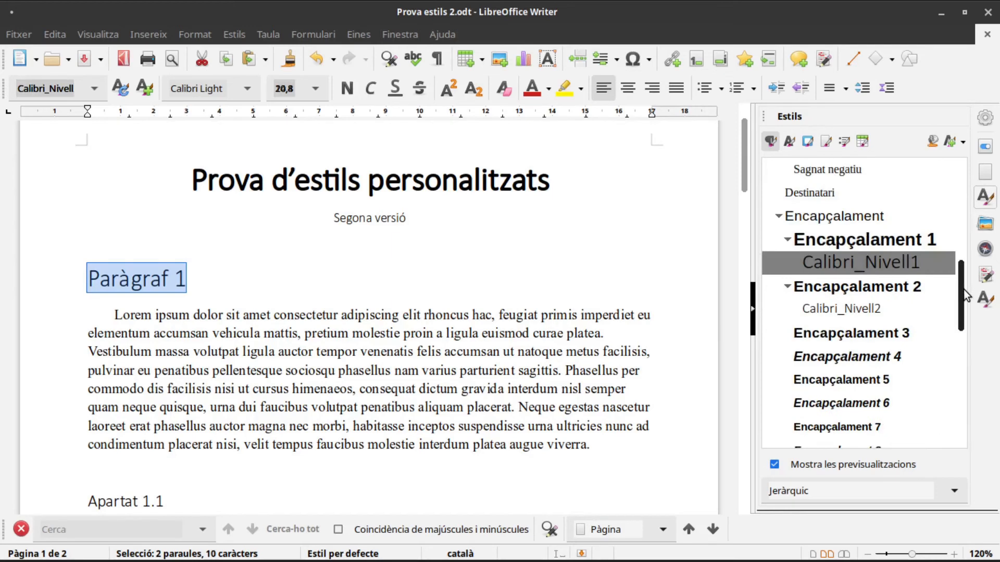
right_click(857, 260)
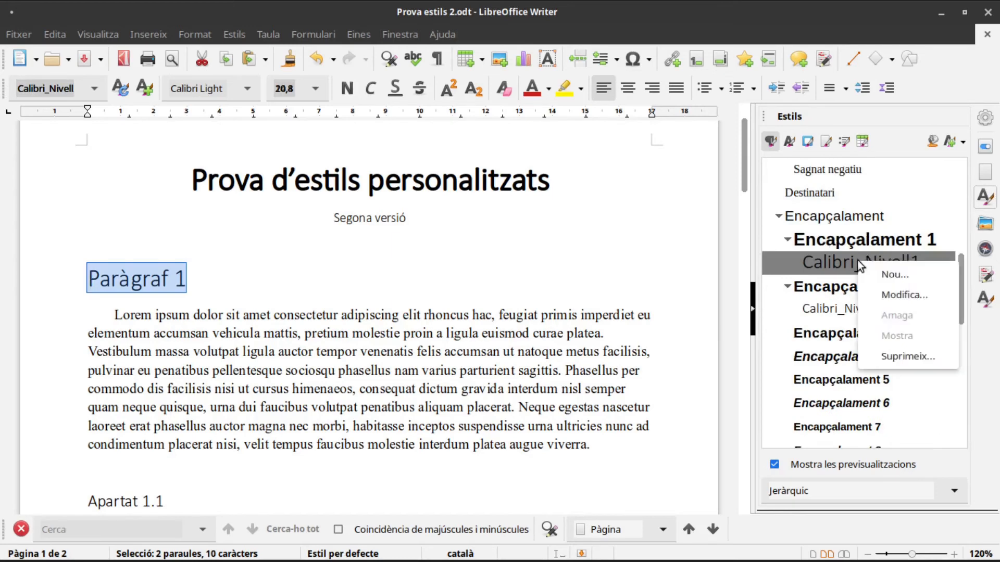
click(899, 295)
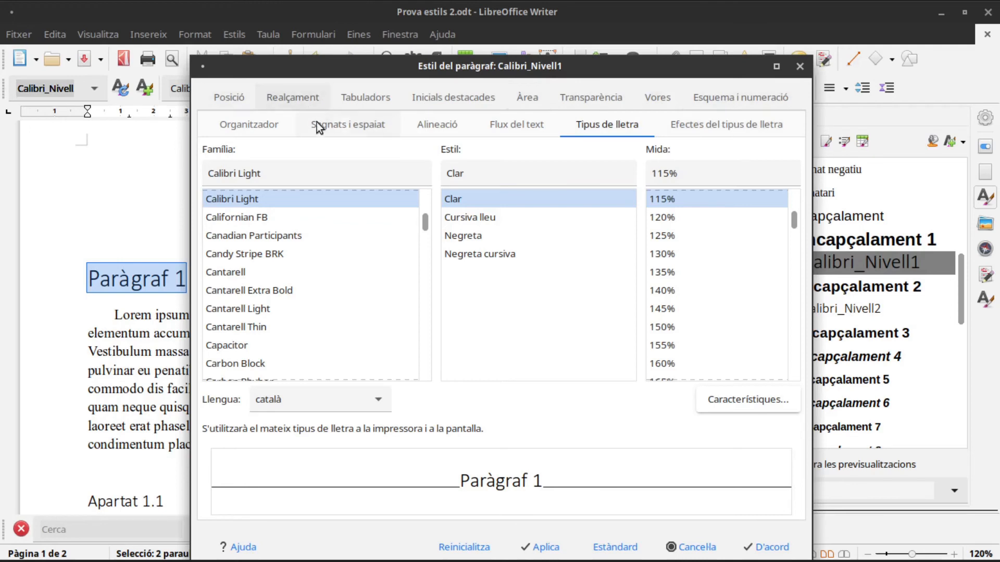
click(718, 128)
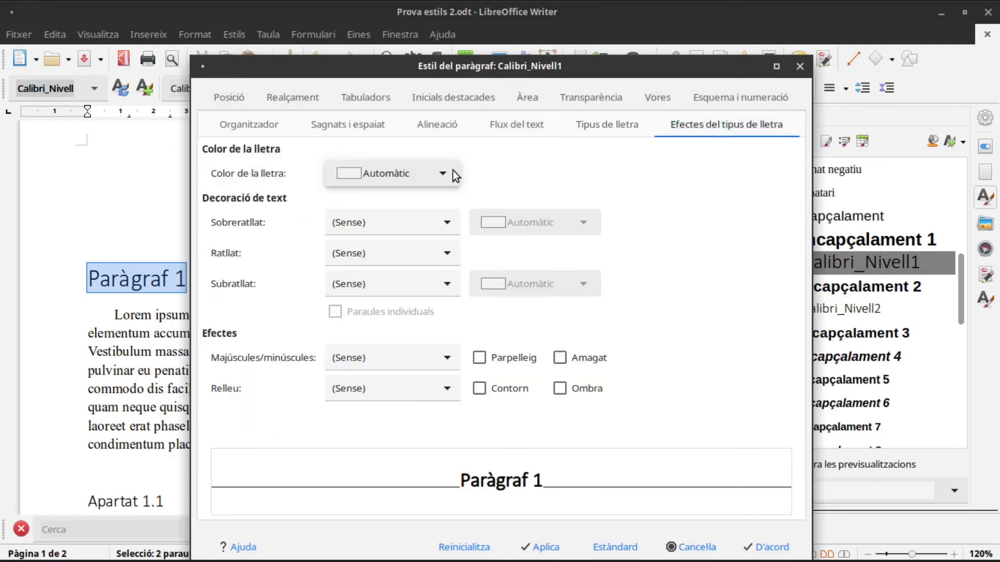
click(439, 174)
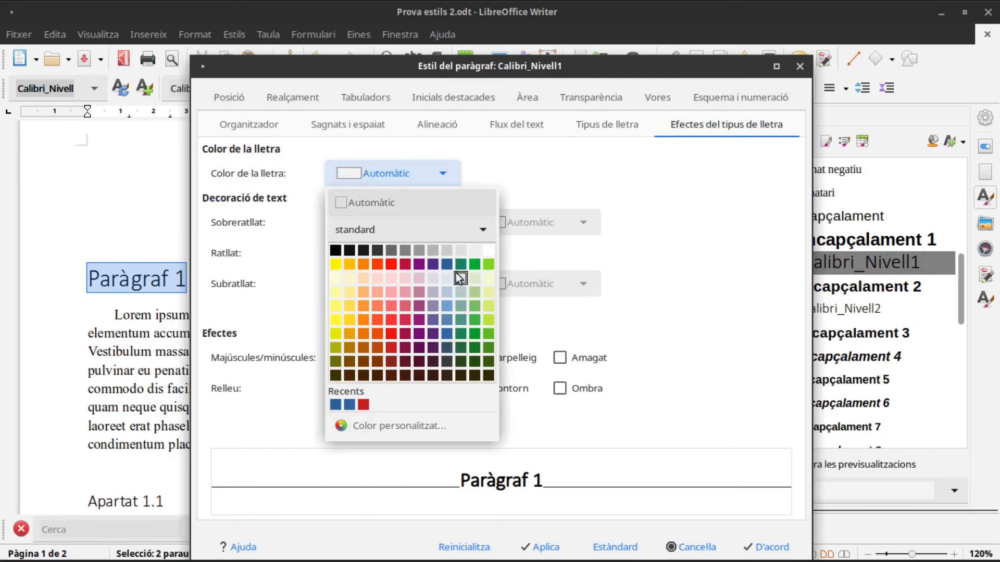
click(349, 405)
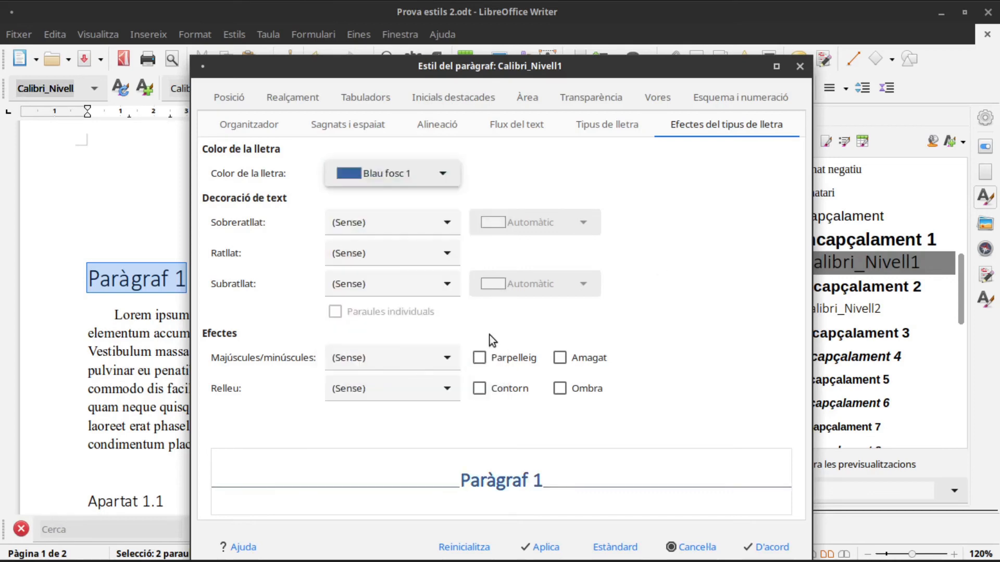
click(764, 547)
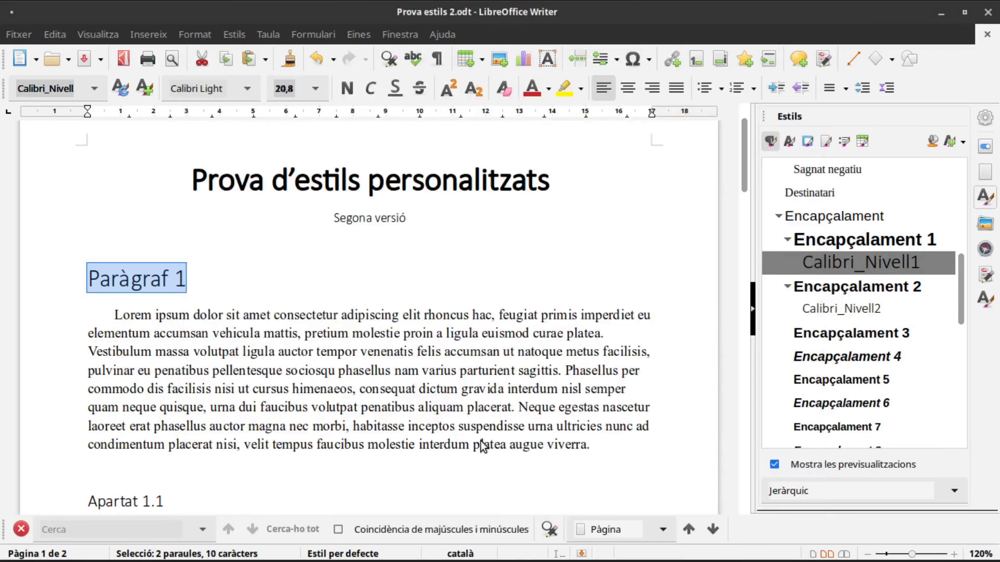
click(374, 332)
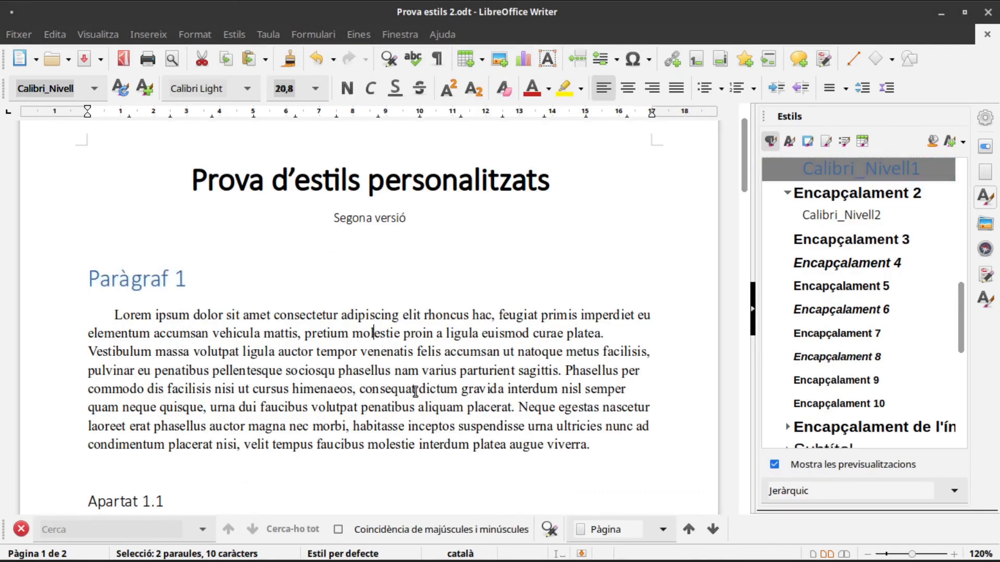
- Modify the Calibri_Nivell2 style of the Apartat 1.1 heading, setting its font colour to the recently used dark blue
triple_click(99, 501)
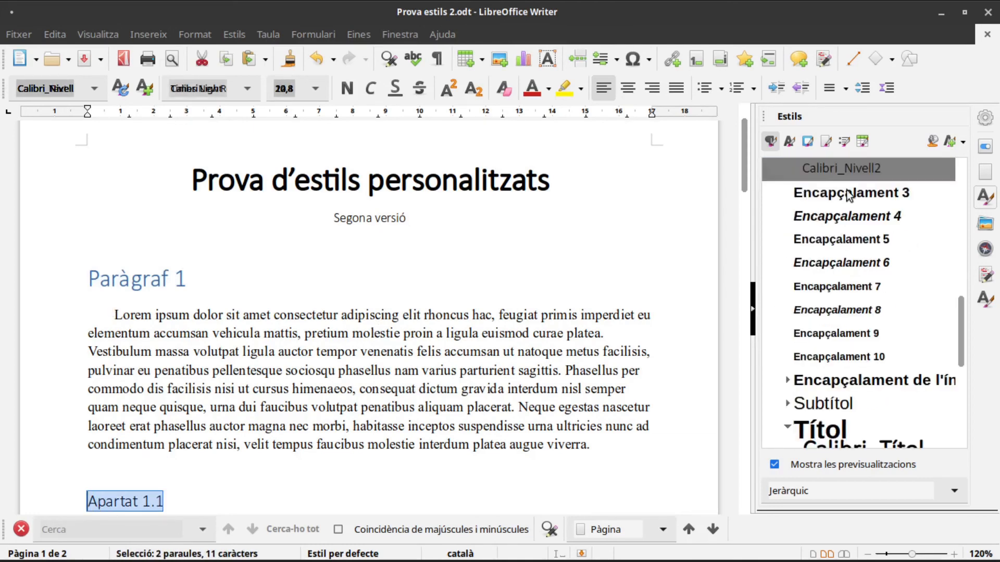
right_click(849, 173)
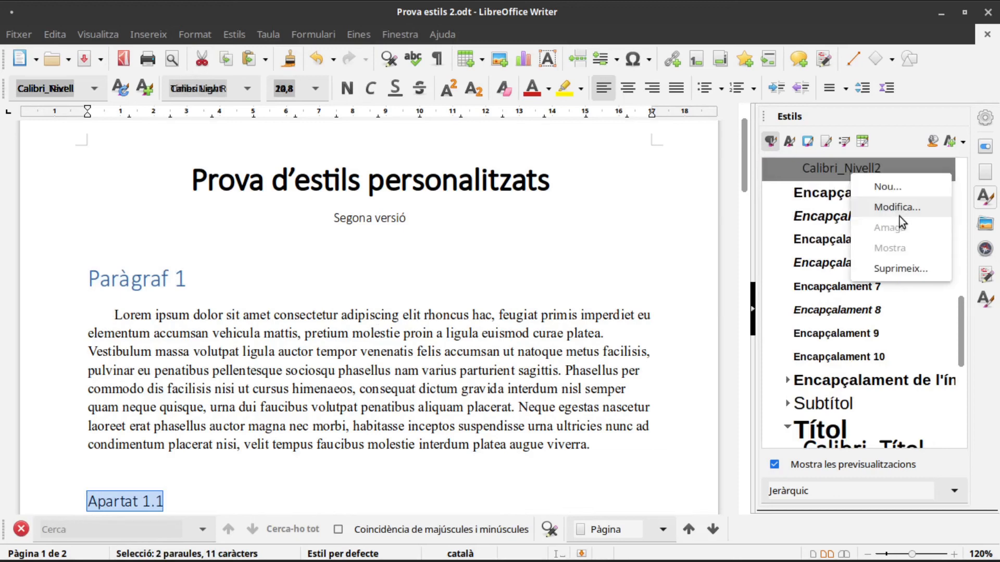
click(898, 208)
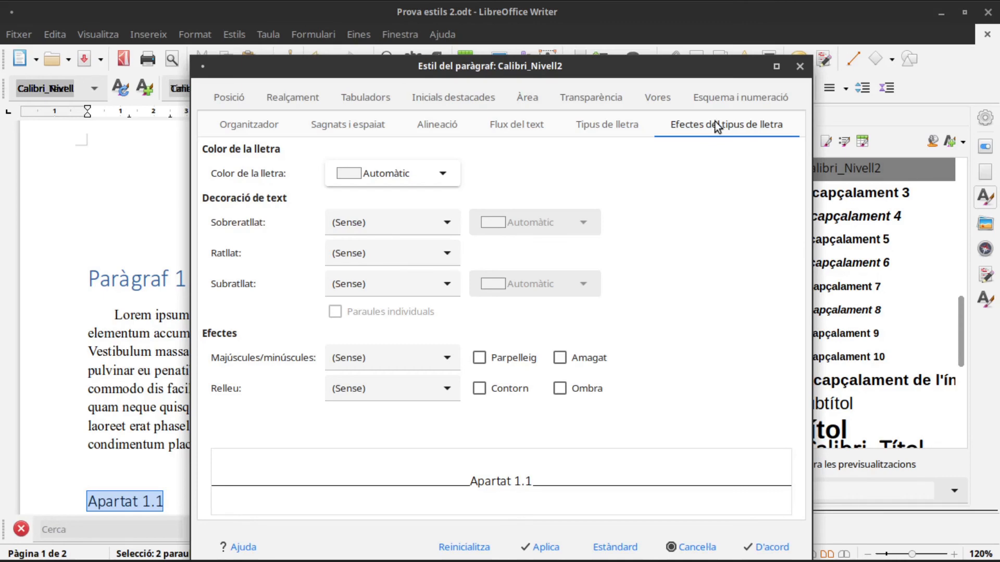
click(443, 173)
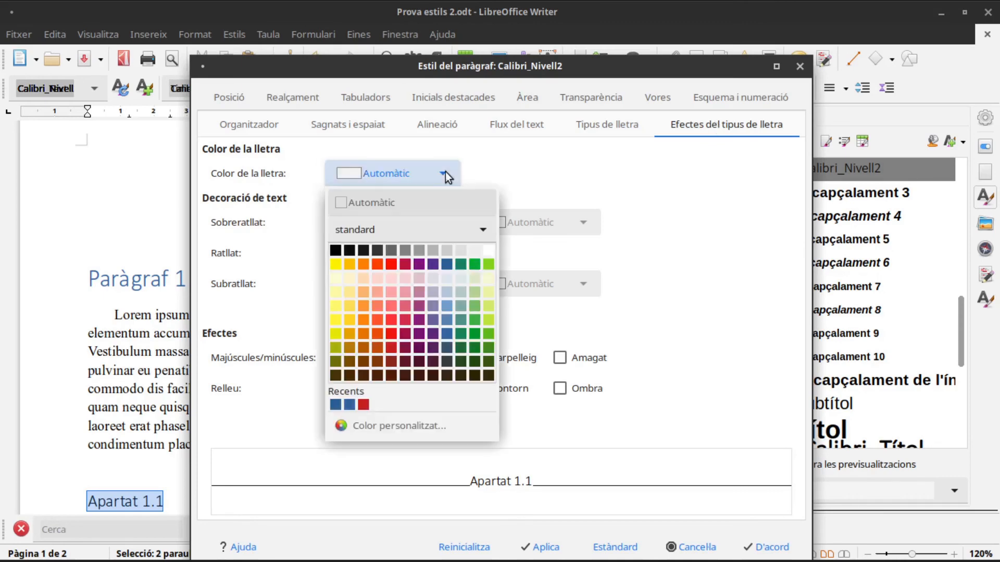
click(348, 407)
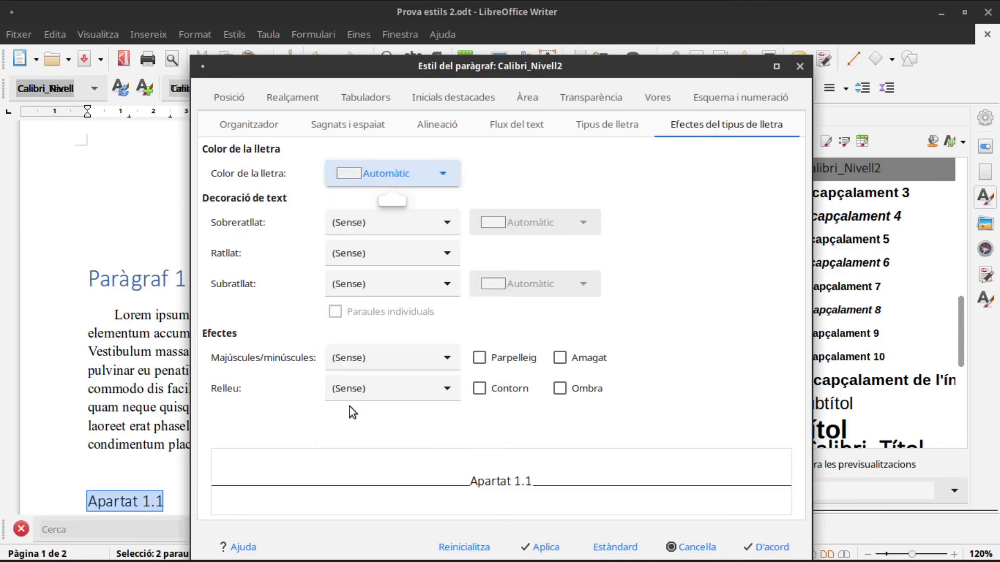
click(766, 546)
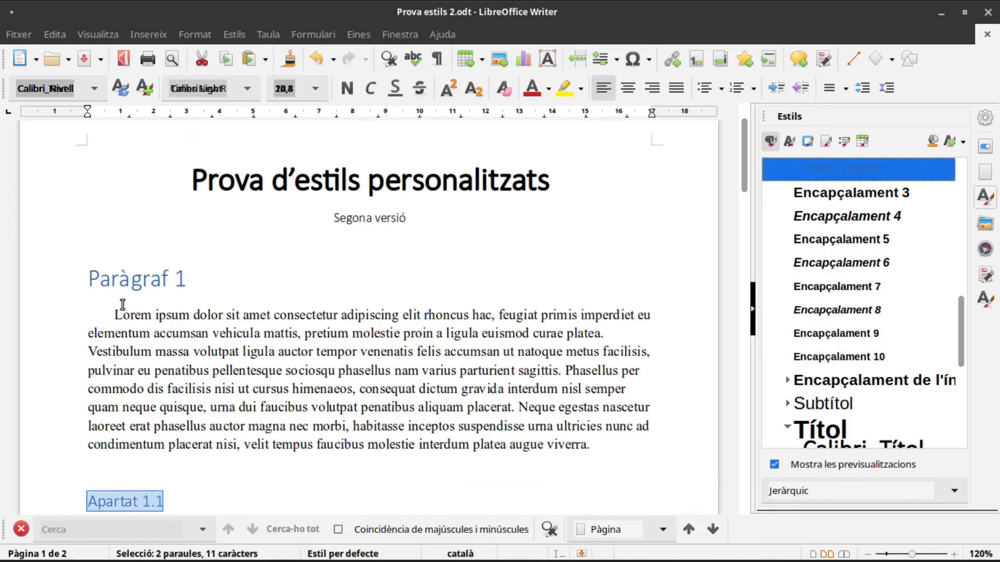
- Modify the Calibri_Text style of the body paragraph under Paràgraf 1, setting its alignment to Justificada
drag(122, 305, 627, 440)
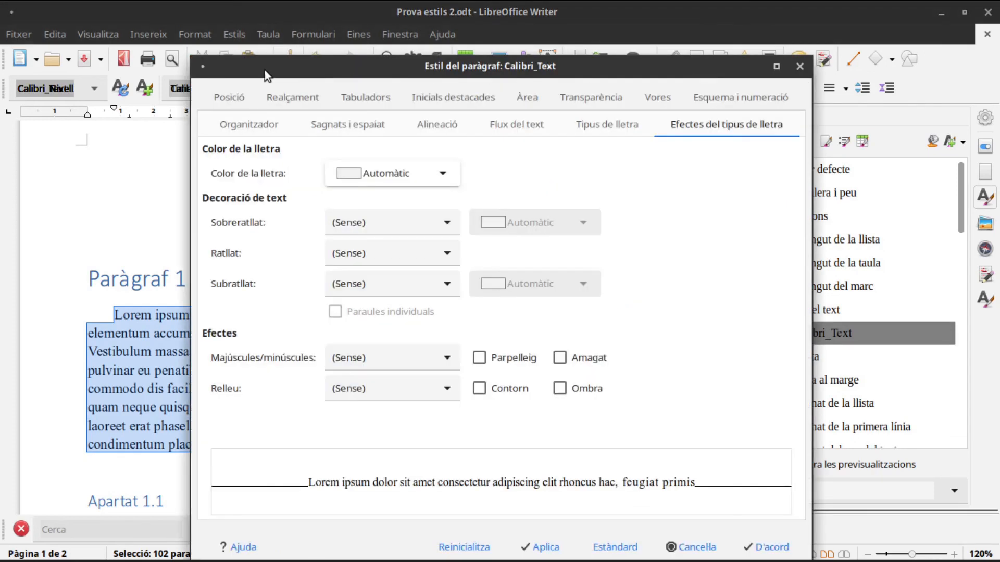
click(378, 125)
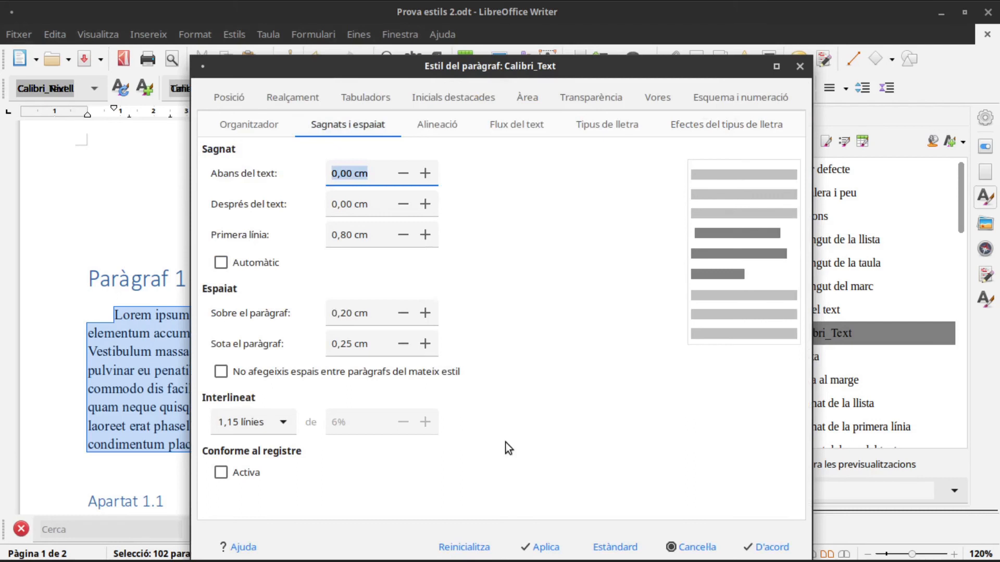
click(437, 126)
click(244, 241)
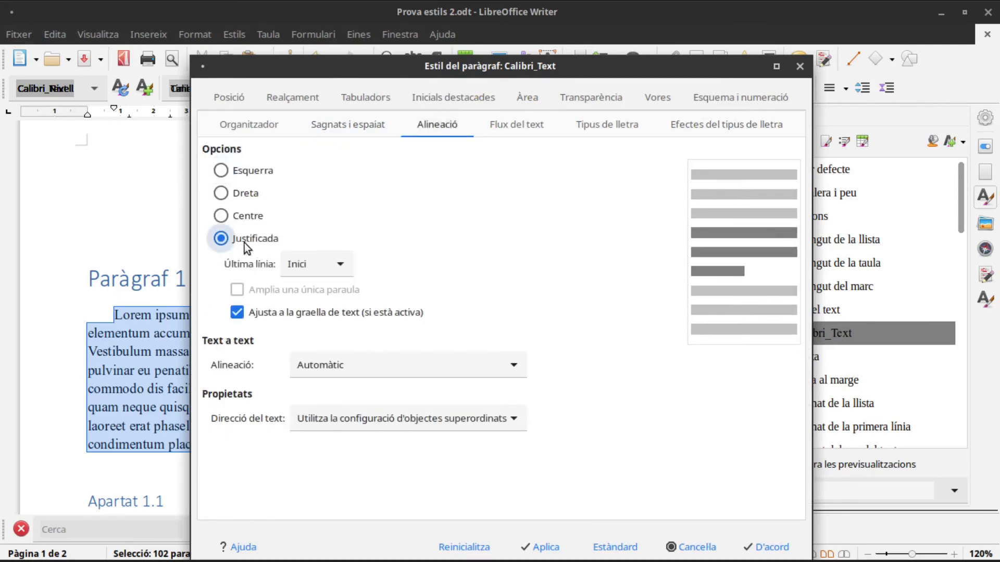
click(763, 545)
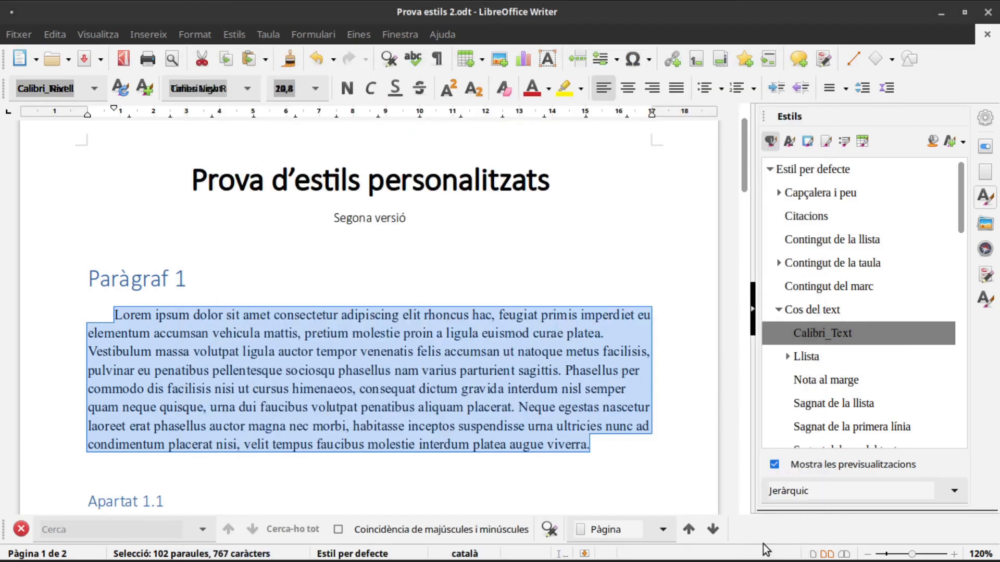
click(636, 476)
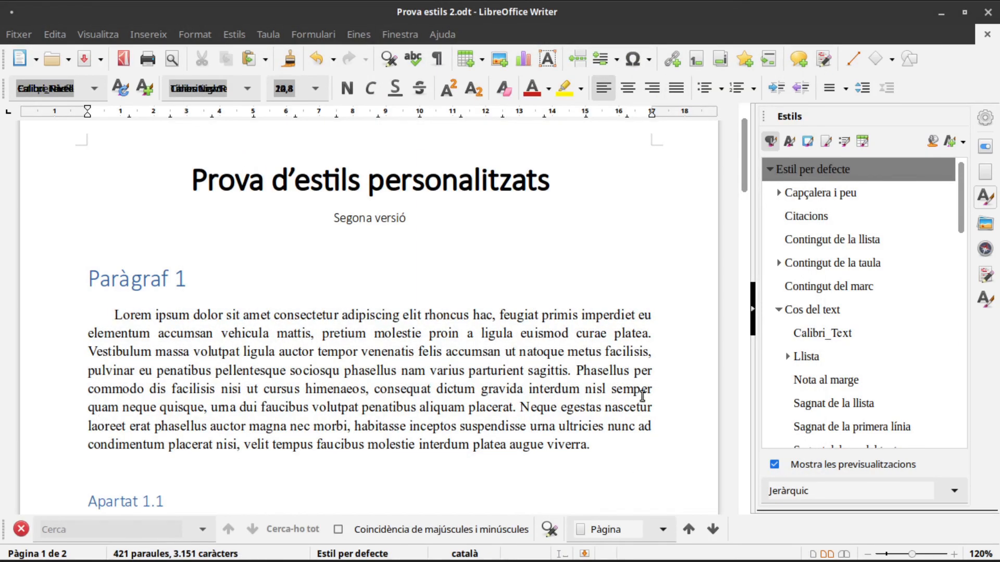
click(670, 403)
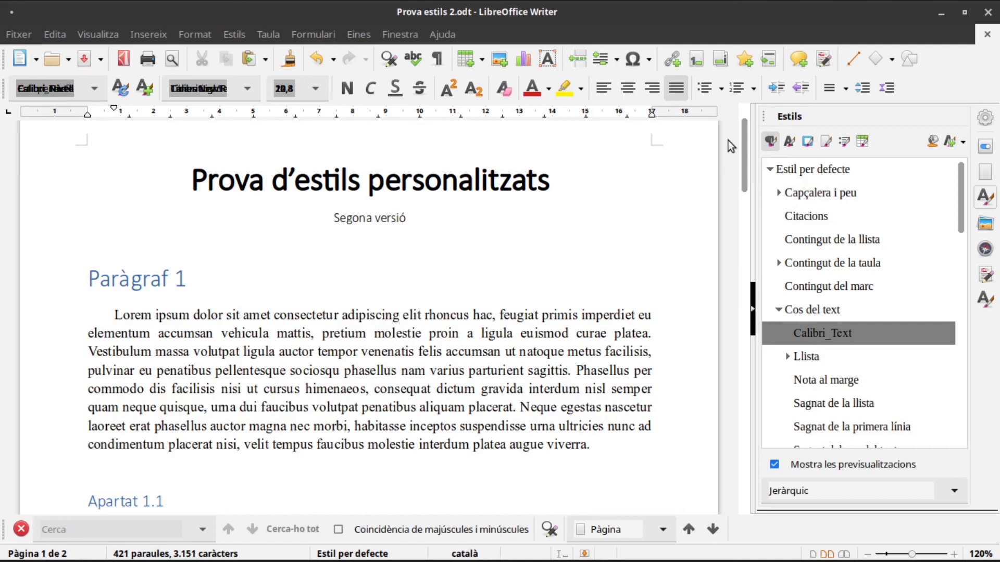
- Review the title, subtitle and heading formatting in Títol Calibri Light 28.docx and return to Prova estils 2.odt
mouse_move(744, 165)
mouse_down()
mouse_move(743, 292)
mouse_move(734, 152)
mouse_up()
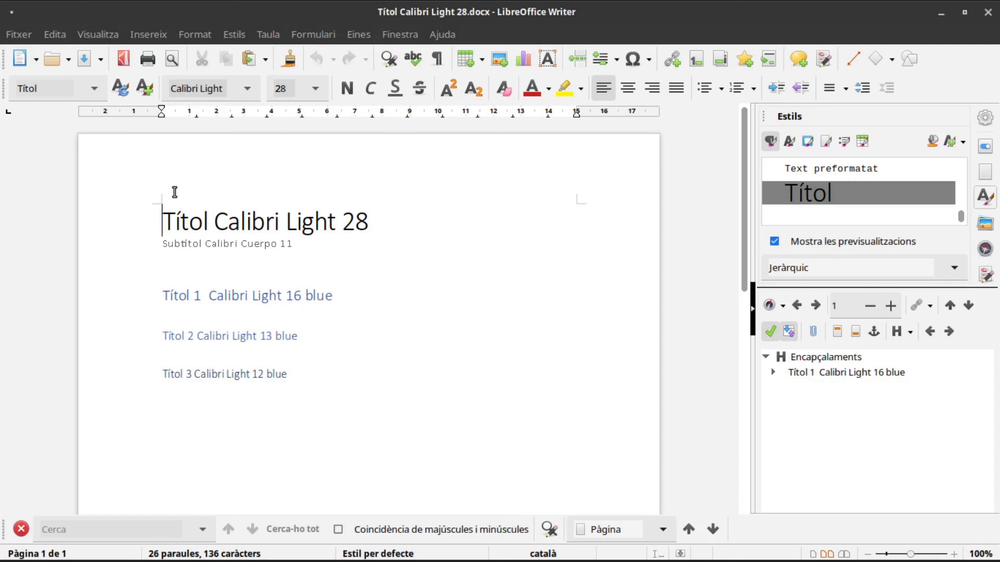
drag(158, 218, 320, 382)
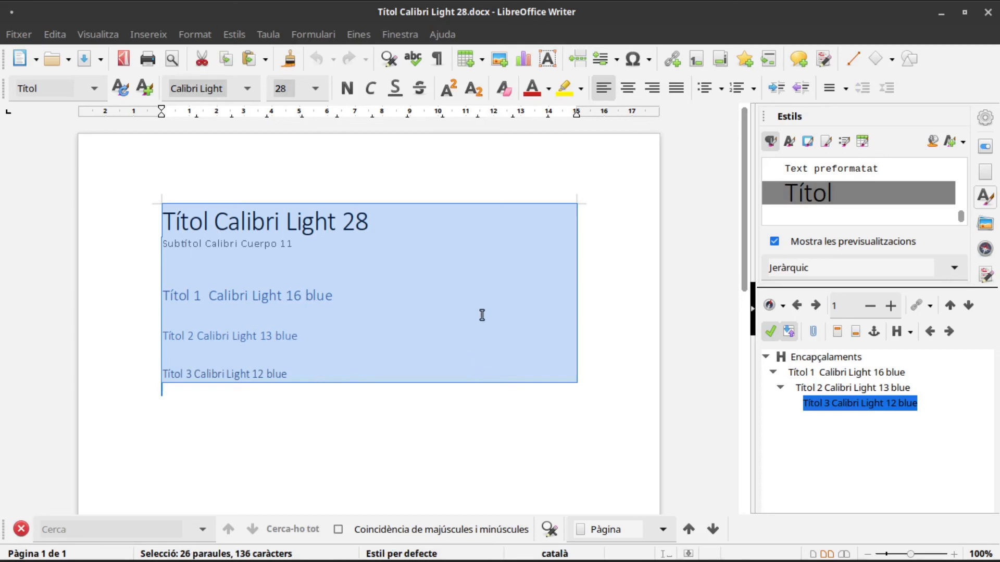
click(940, 10)
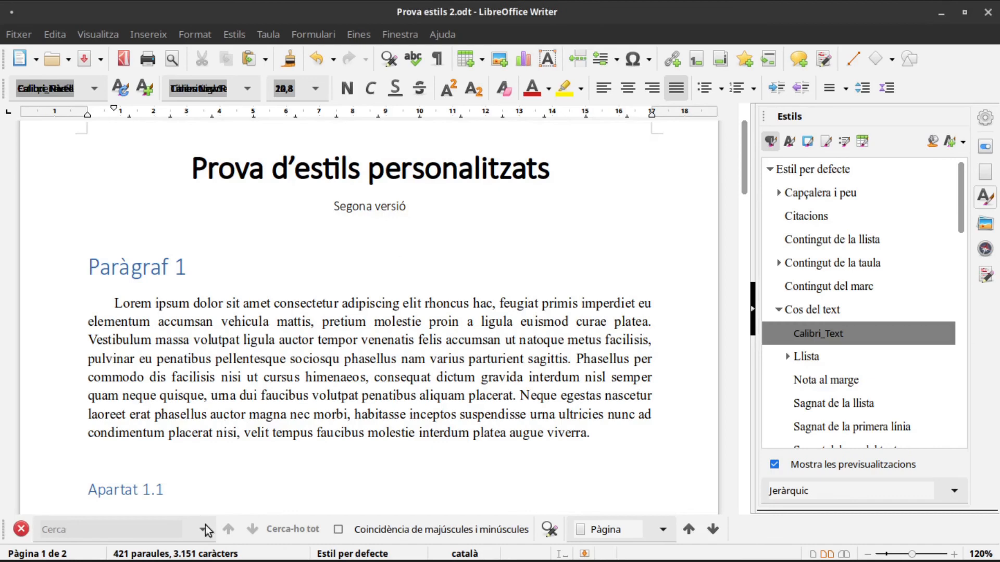